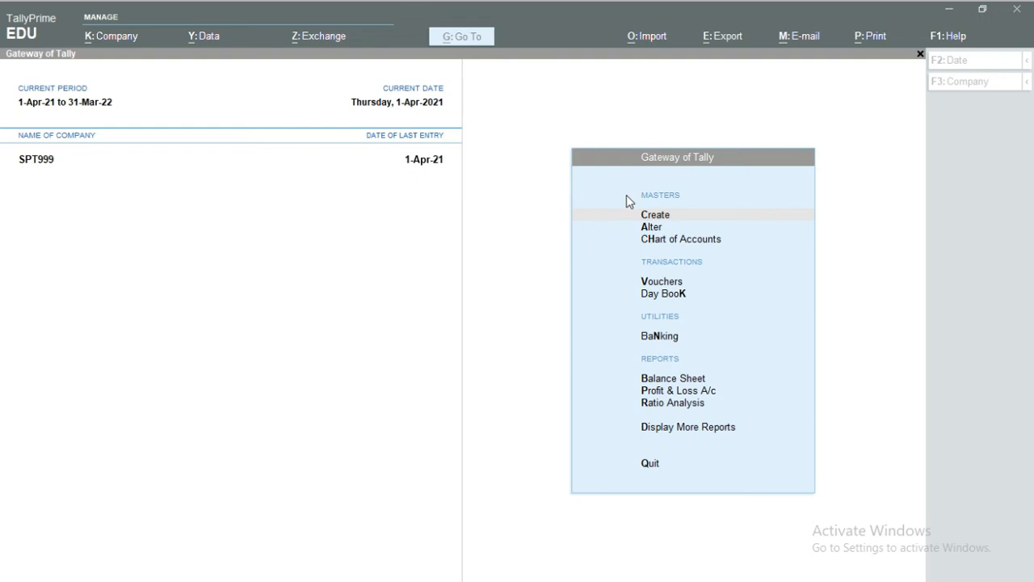
Step: Switch to Word and review the notes on the salary, TDS rate and company feature to enable
key("alt+Tab")
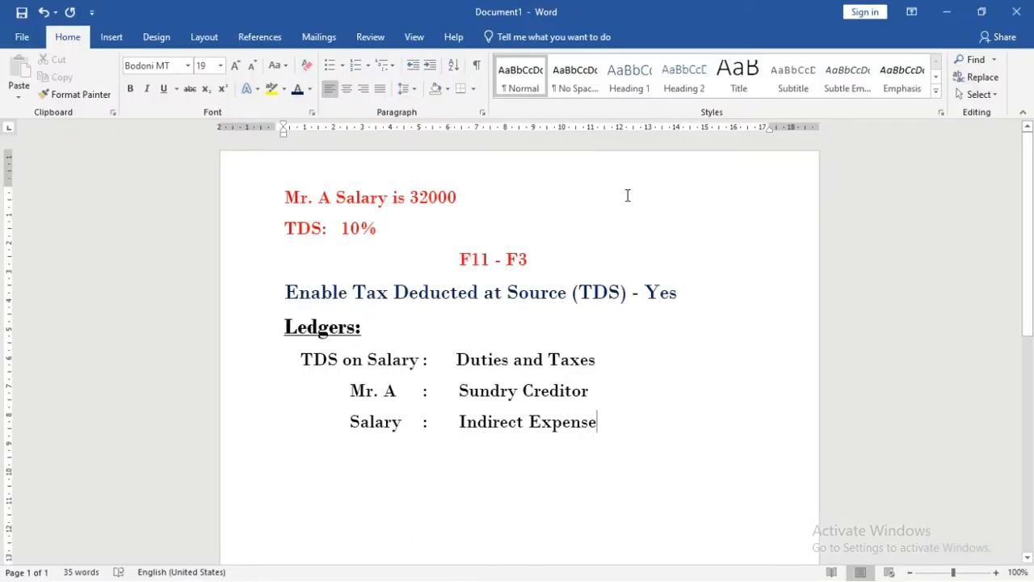
left_click(289, 197)
left_click_drag(359, 201, 441, 199)
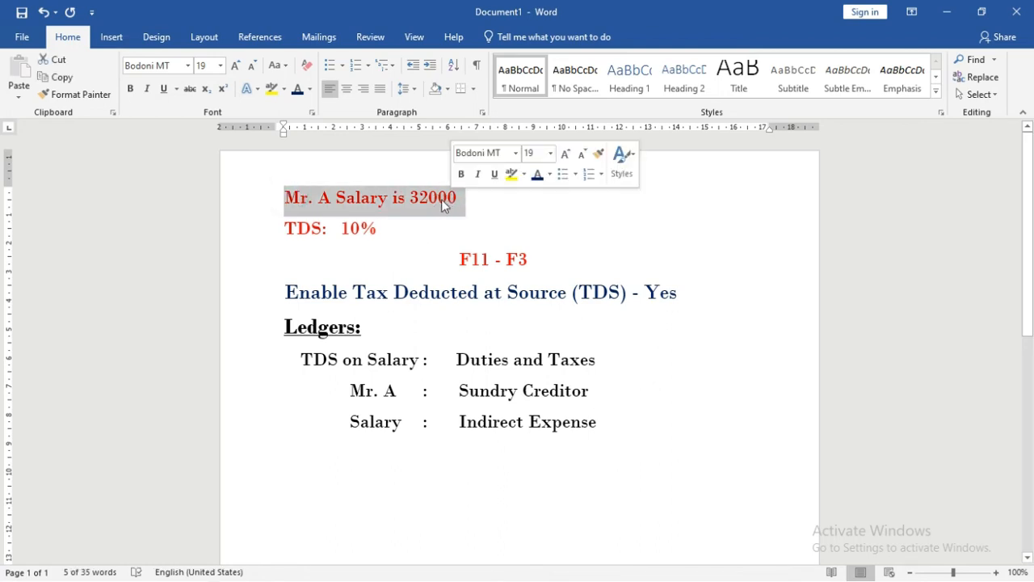
left_click(441, 199)
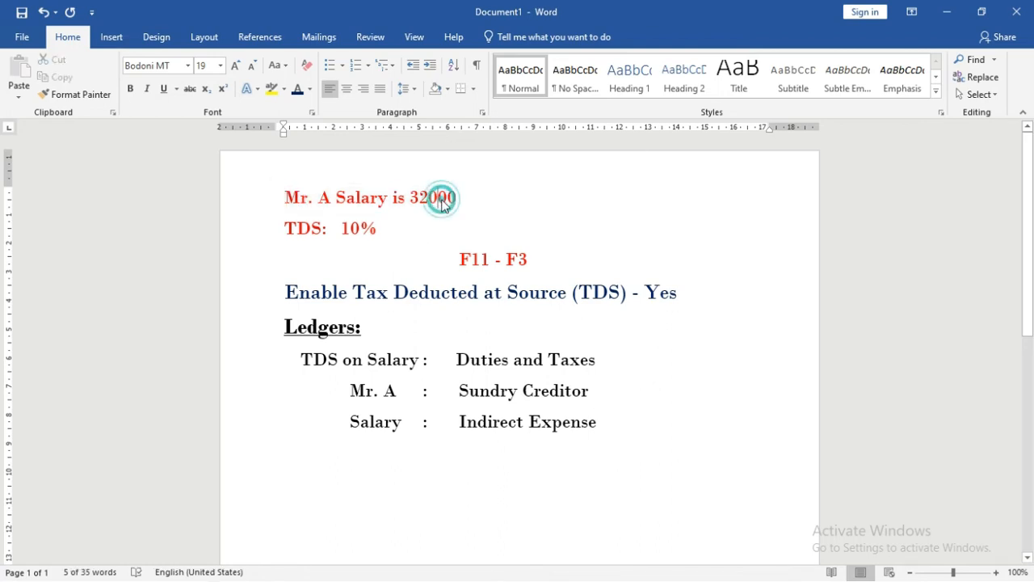
left_click(382, 223)
left_click_drag(382, 223, 287, 227)
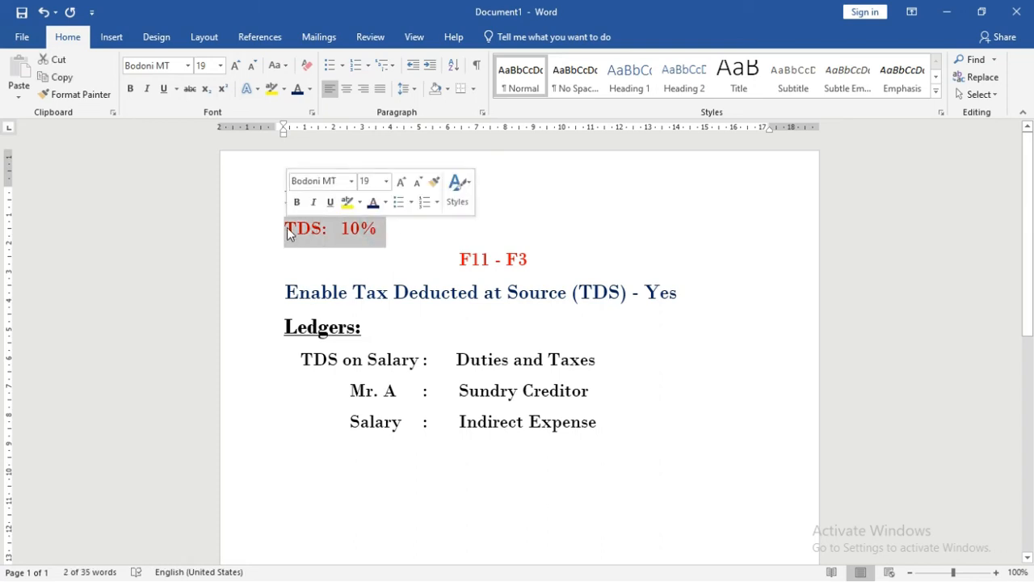
left_click(412, 300)
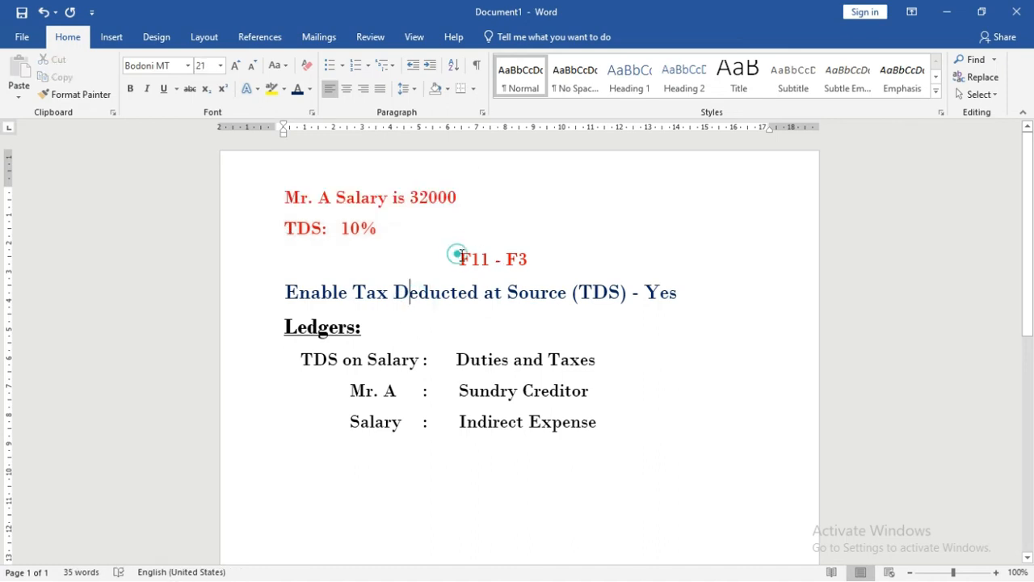
left_click_drag(458, 257, 561, 263)
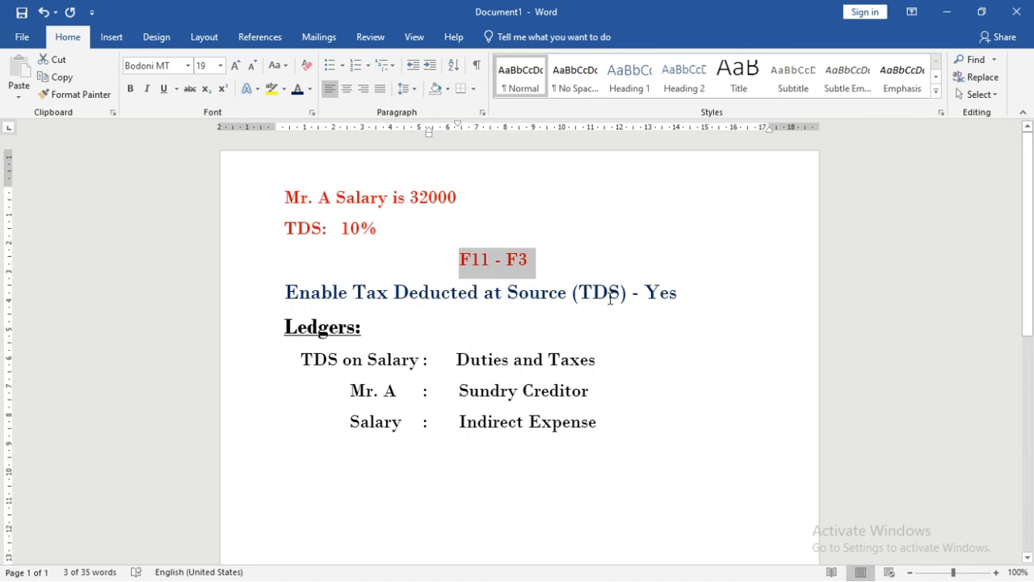
left_click(678, 293)
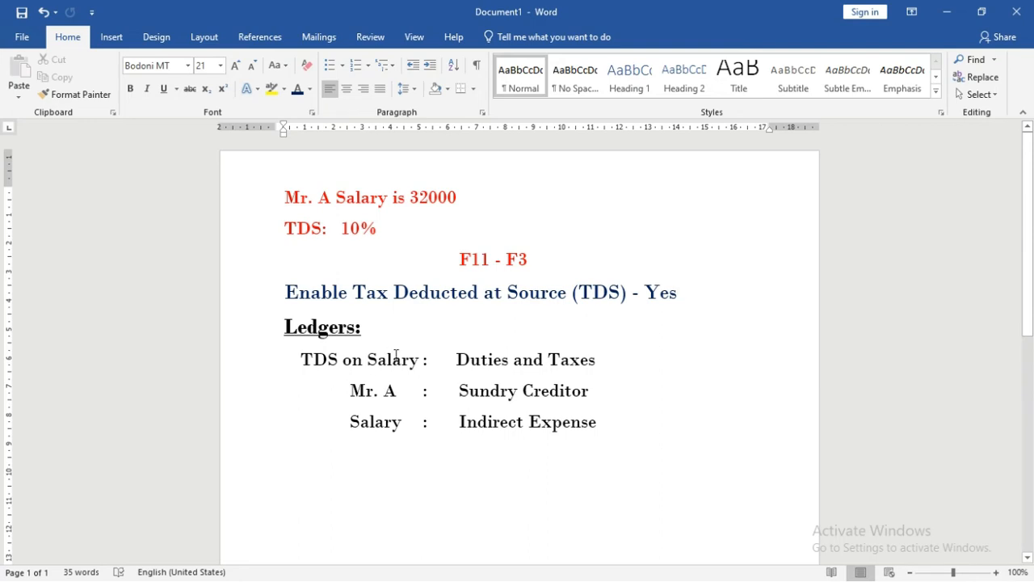
Step: Review the list of ledgers in the notes and the account group assigned to each one
left_click_drag(591, 358, 550, 358)
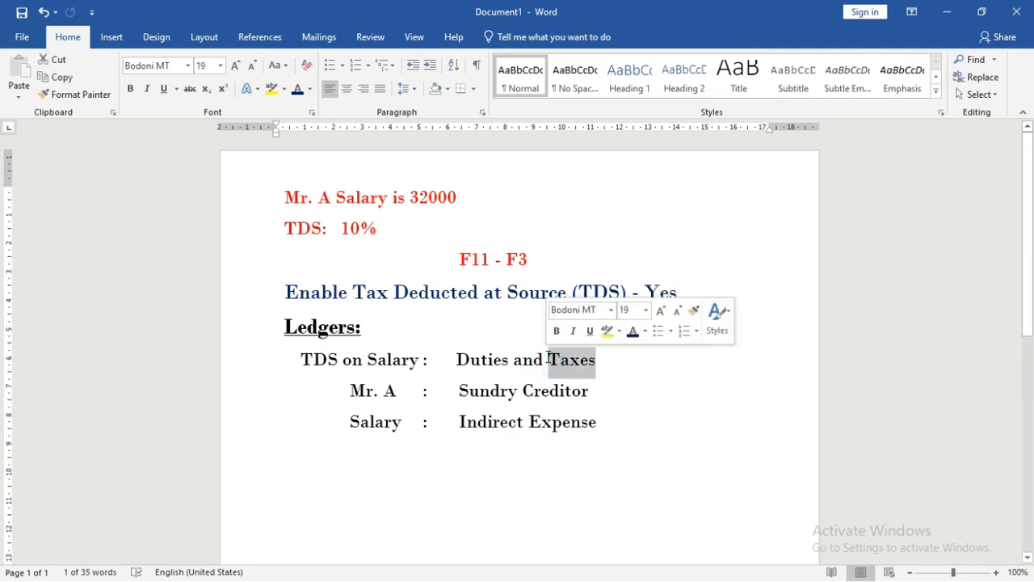
left_click(547, 358)
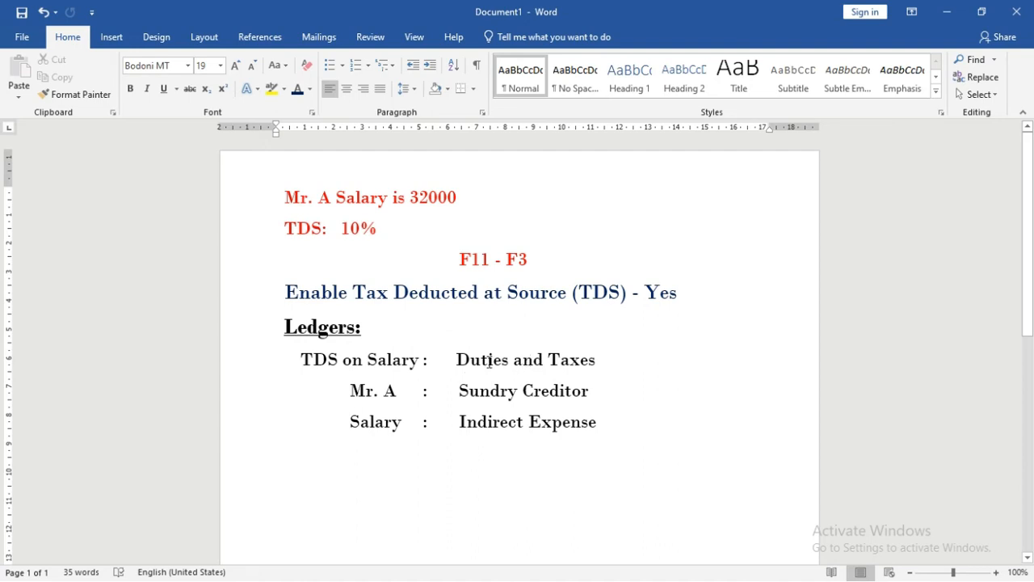
left_click(408, 370)
left_click(395, 379)
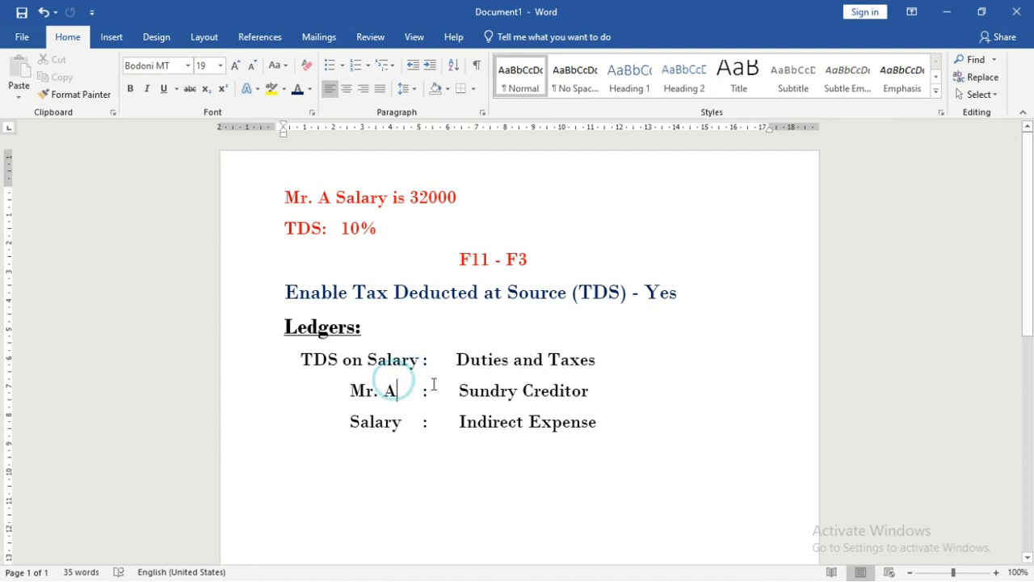
left_click(515, 391)
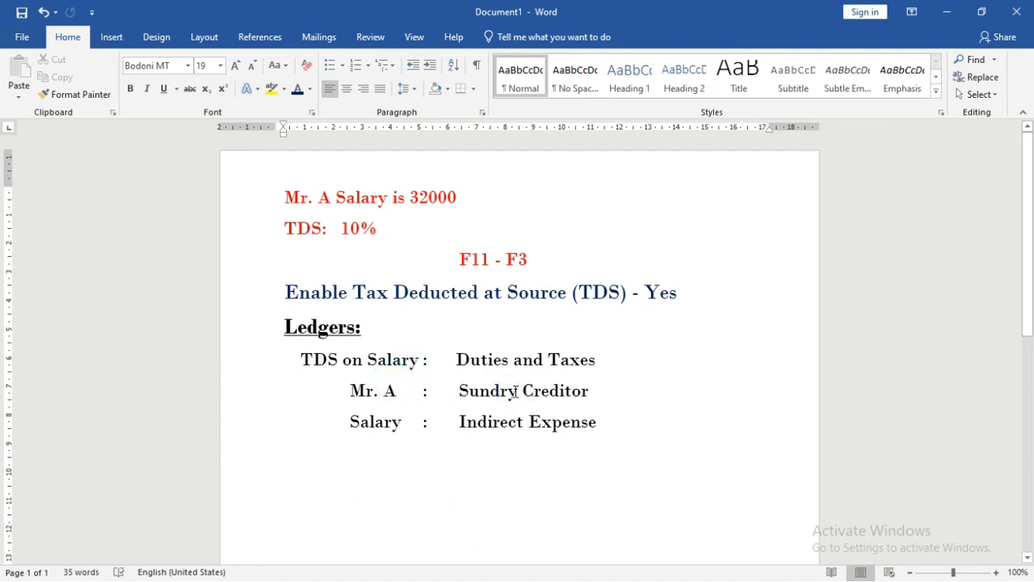
left_click(361, 390)
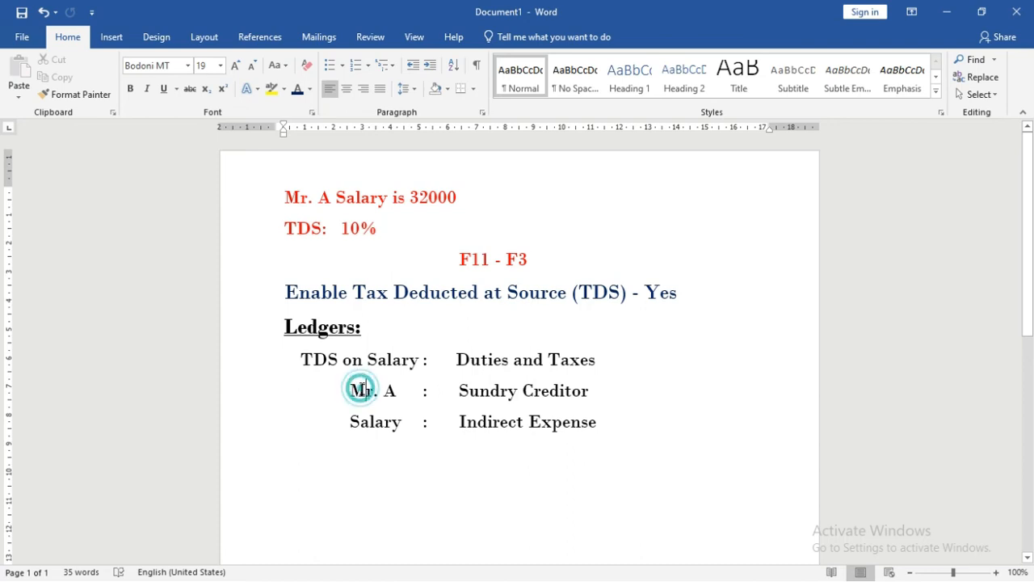
left_click_drag(342, 392, 762, 379)
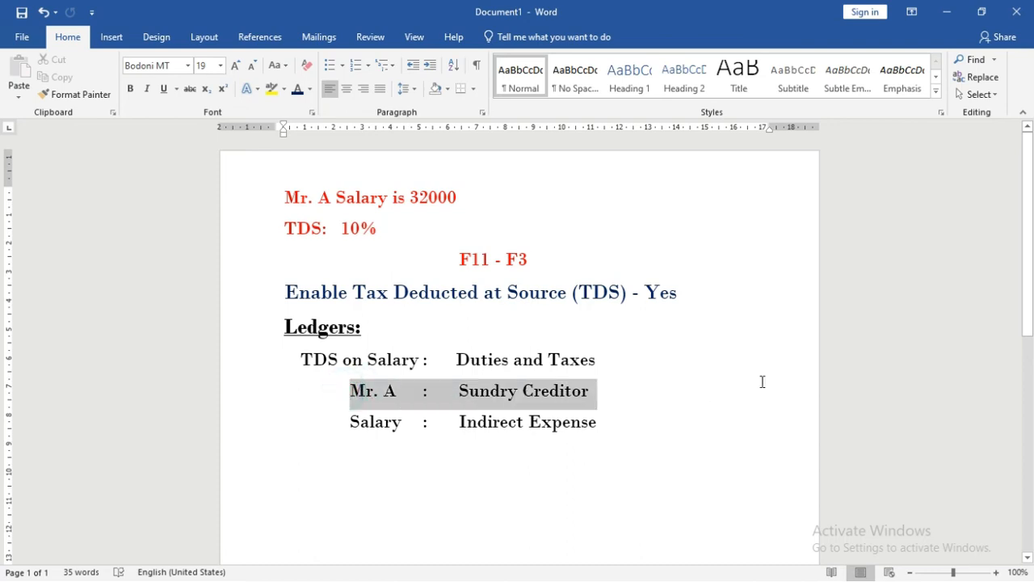
left_click(565, 391)
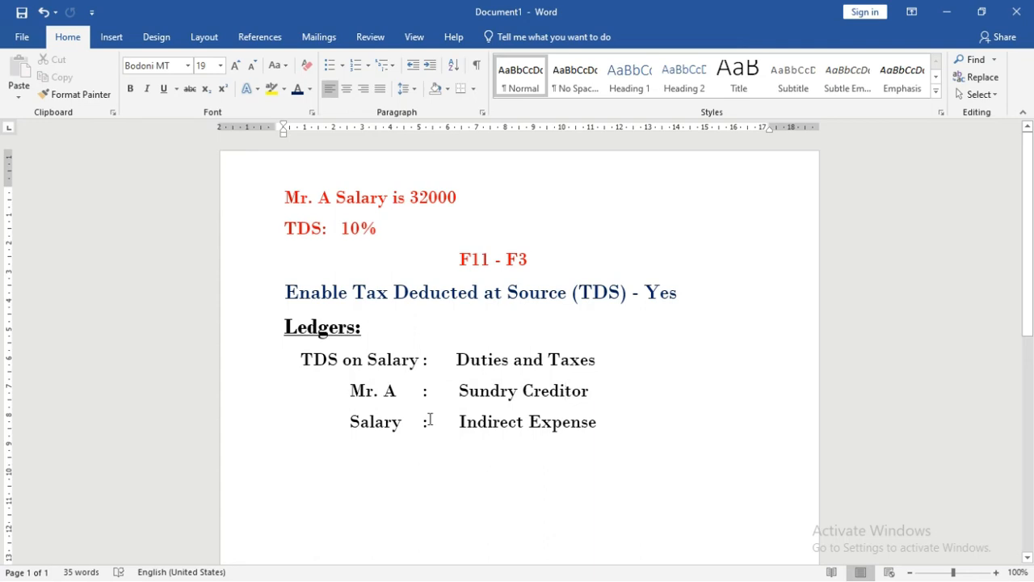
left_click(353, 426)
left_click(499, 420)
left_click(491, 386)
Step: Switch to TallyPrime and set Enable Tax Deducted at Source (TDS) to Yes in the SPT999 company features
key("alt+Tab")
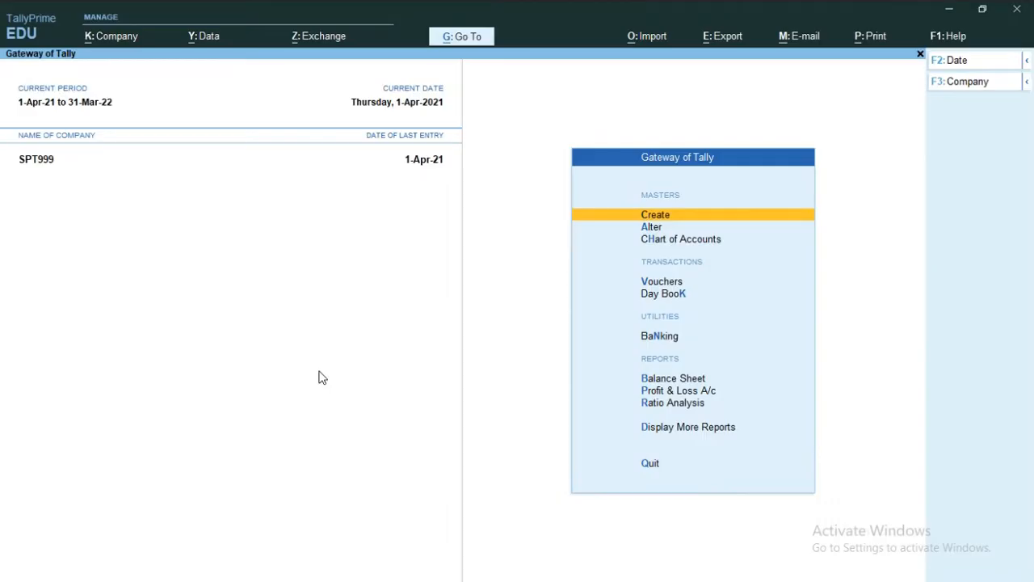
key("F11")
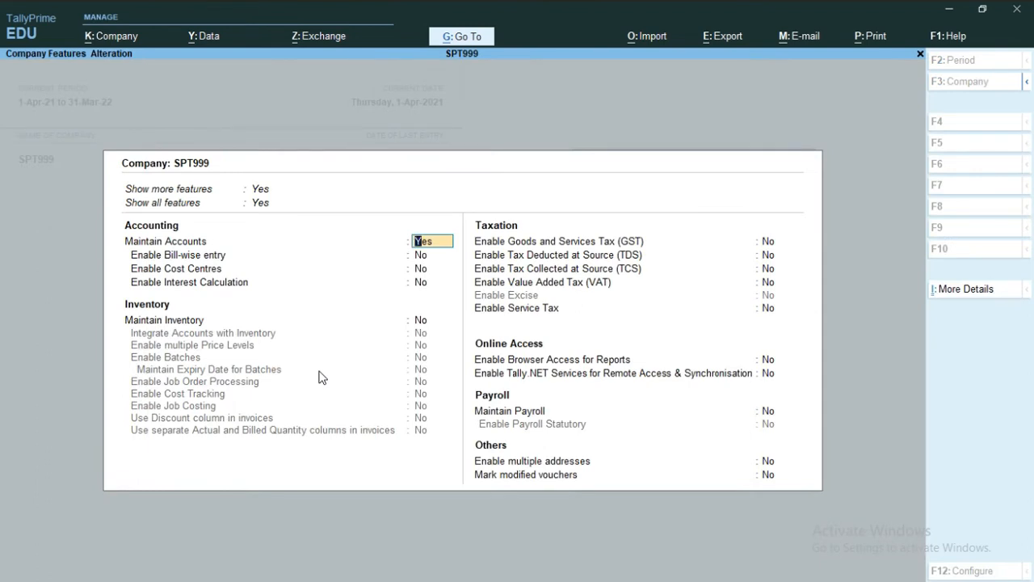
key("Right")
key("Return")
key("Return")
key("Return")
key("Return")
key("Return")
key("Return")
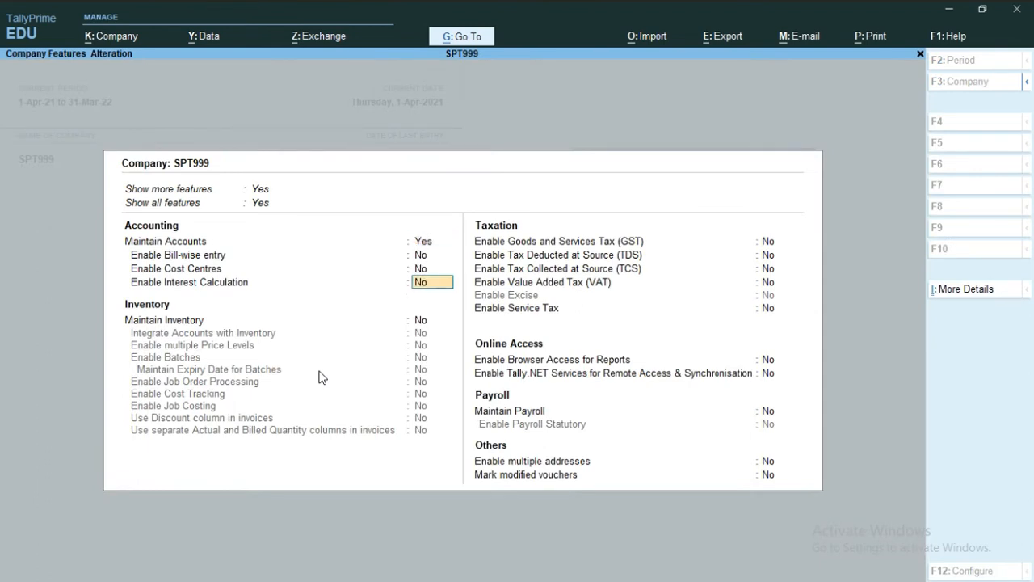
key("Up")
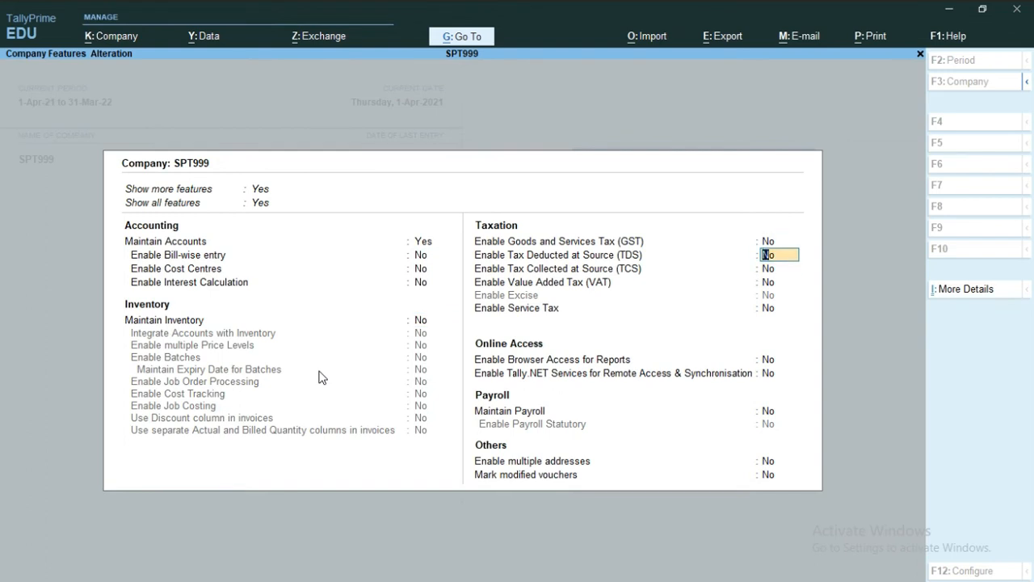
type("y")
key("Return")
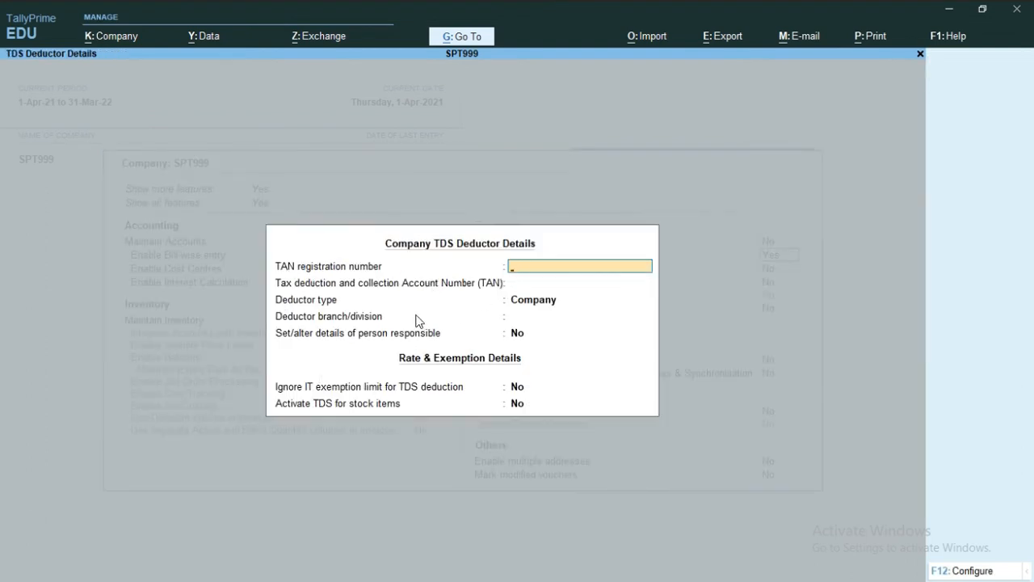
Step: Accept the company TDS deductor details with deductor type Company, leaving the TAN and branch fields blank and the remaining options at No
key("Return")
key("Return")
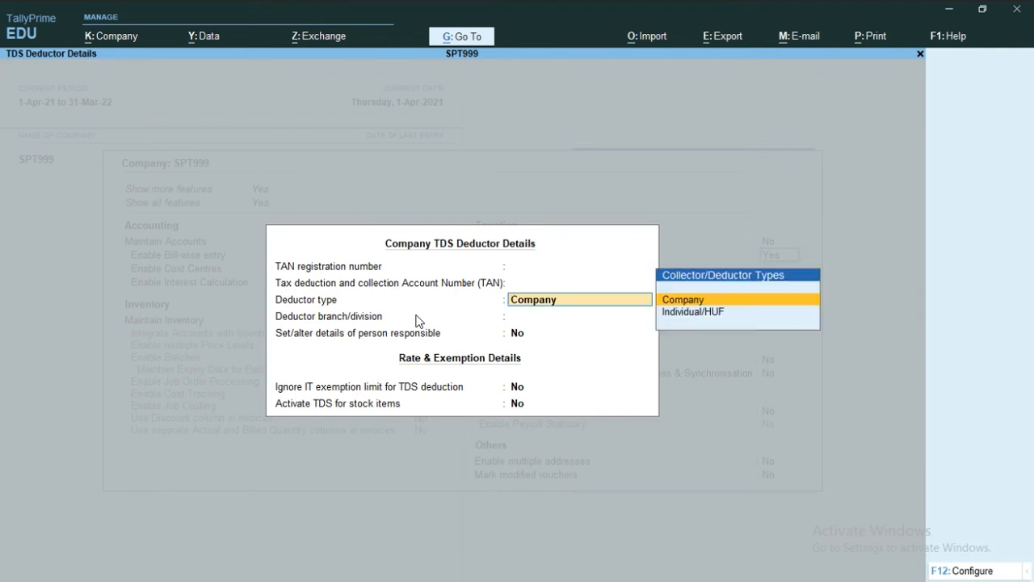
key("Return")
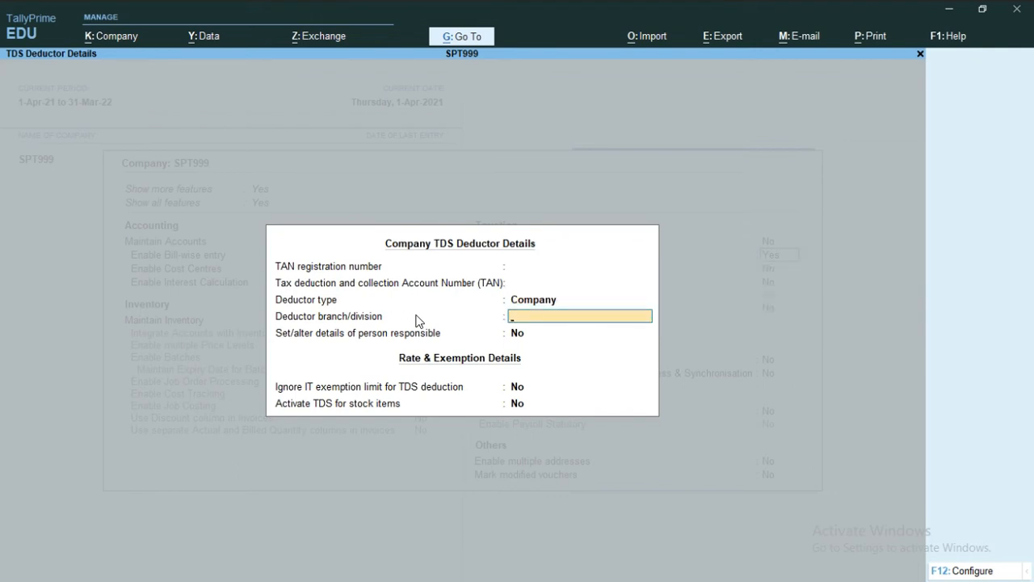
key("Return")
key("Return")
key("Return")
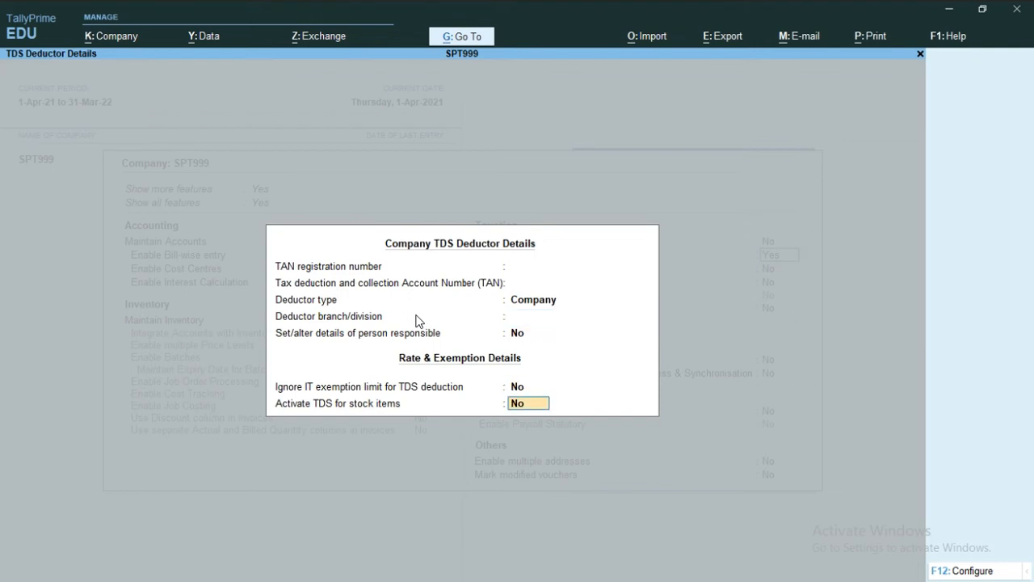
key("Return")
Step: Accept the remaining company features at their existing settings and save them
key("Return")
key("Return")
key("Return")
key("Return")
key("Return")
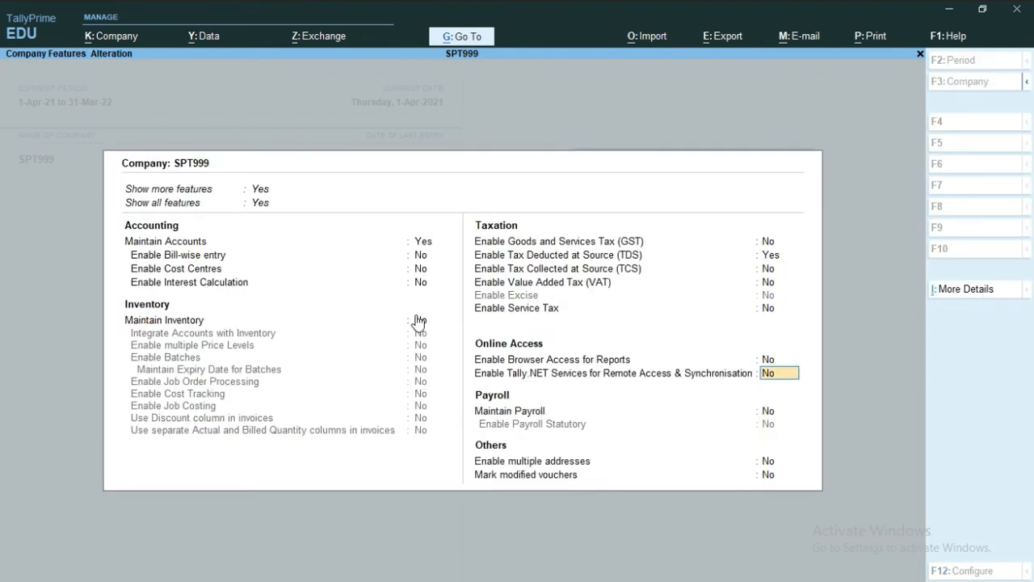
key("Return")
key("Return")
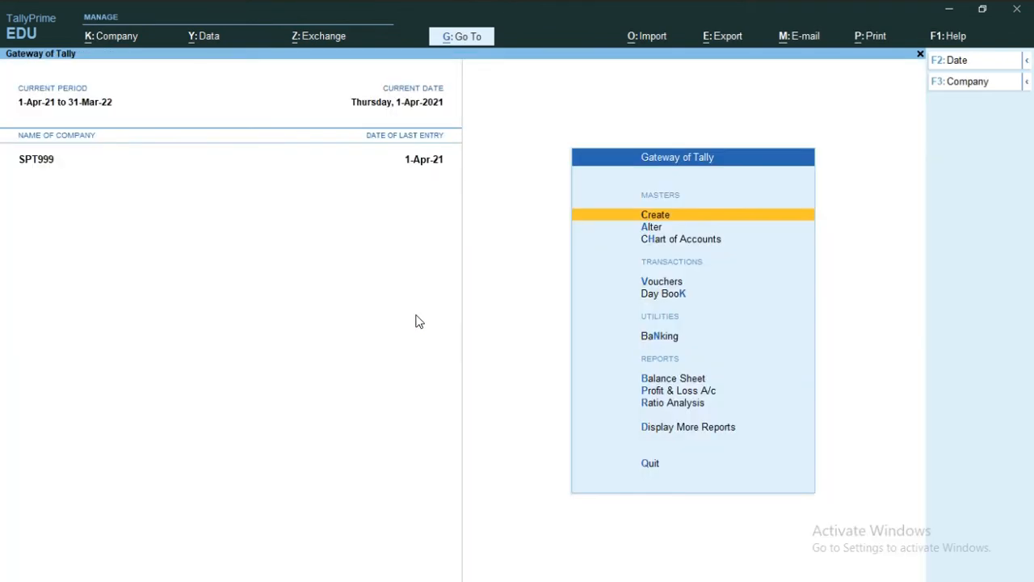
Step: Start a new ledger named TDS on Salary under Duties & Taxes, with TDS as the type of duty/tax
key("Return")
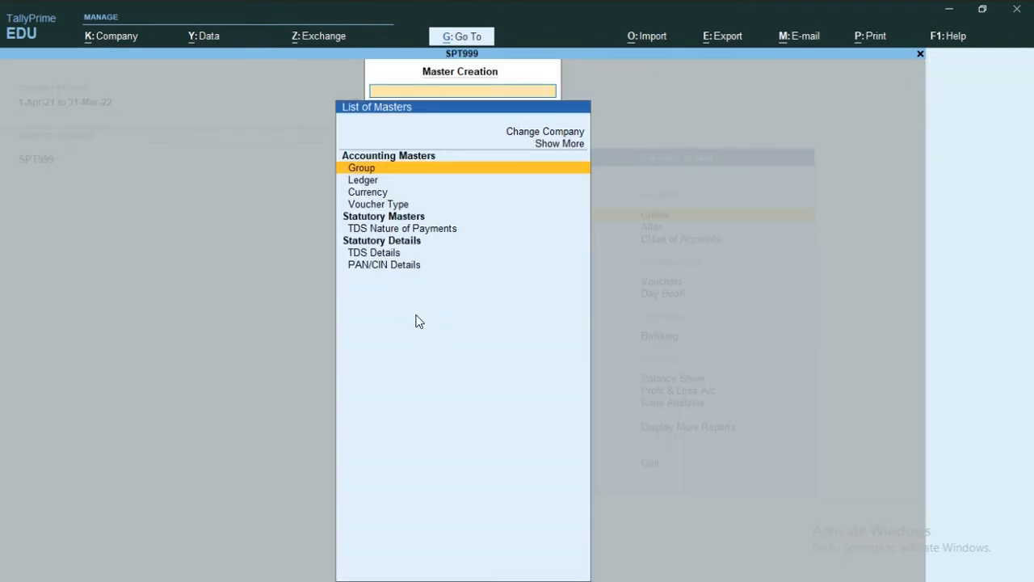
key("Down")
key("Return")
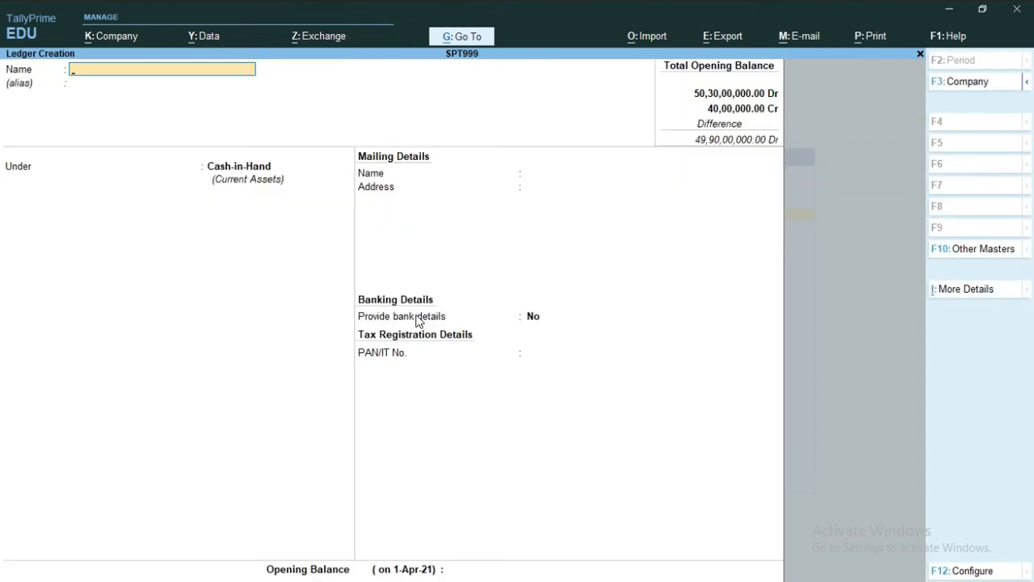
type("TDS on Salary")
key("Return")
type("Dut")
key("Return")
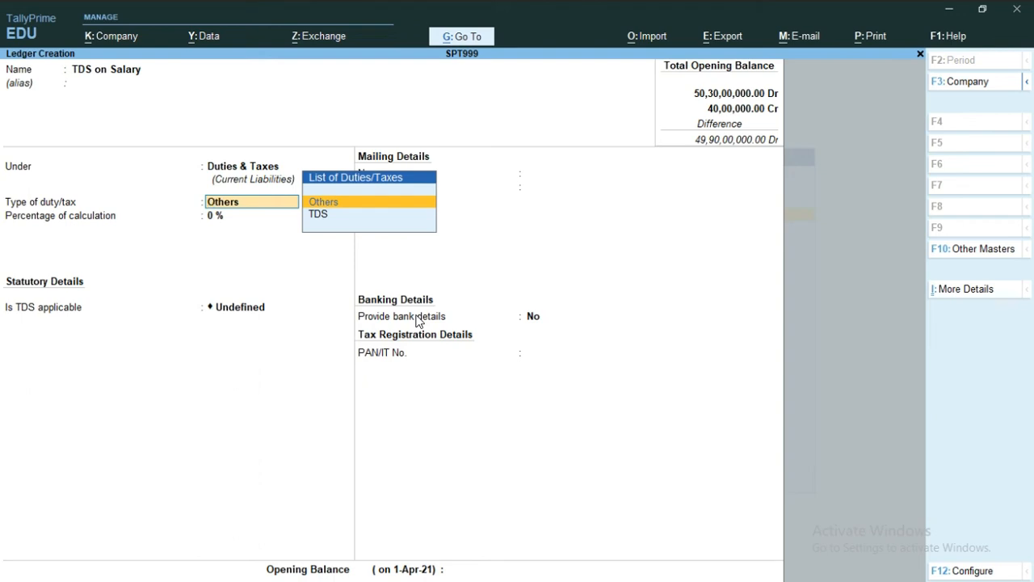
key("Down")
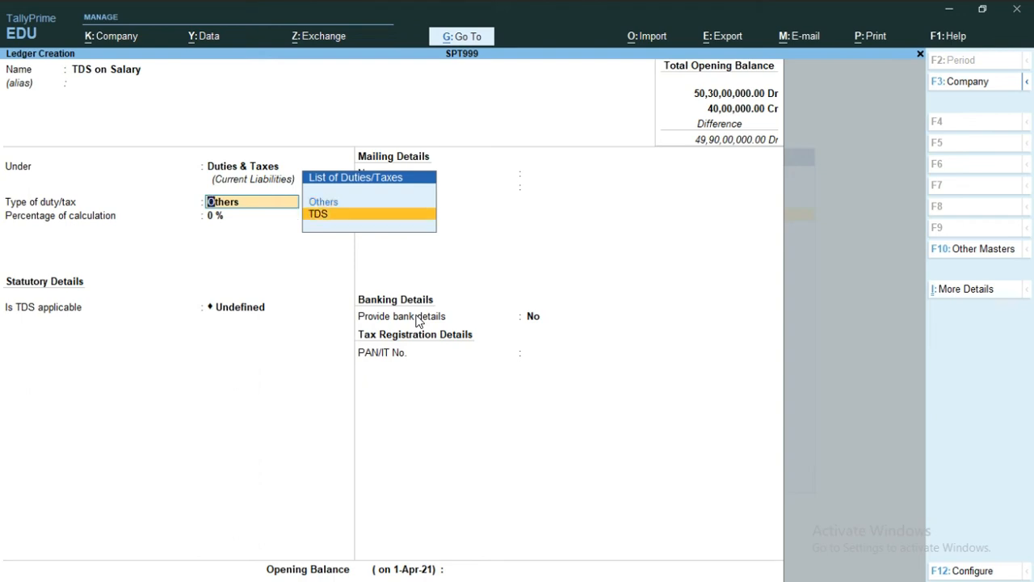
key("Return")
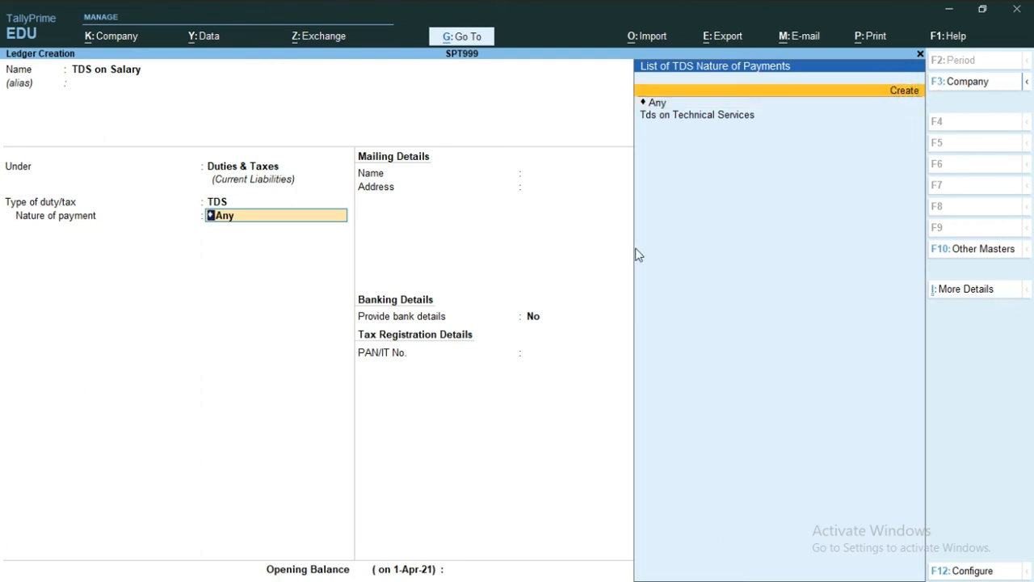
Step: Create a TDS nature of payment named Tds on Salary with section 192 and payment code B, leaving the remittance code blank
key("Return")
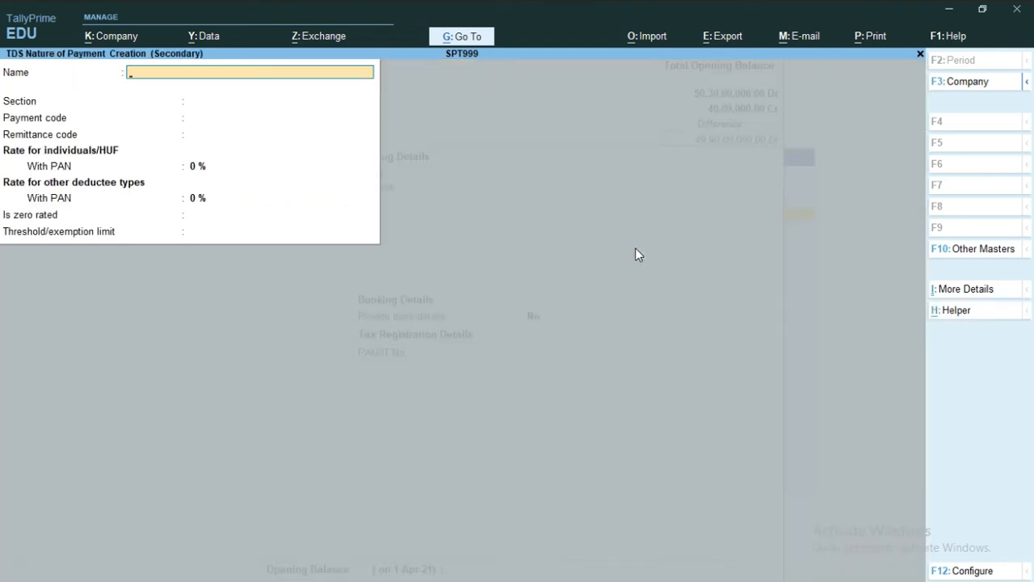
type("Tds on Salary")
key("Return")
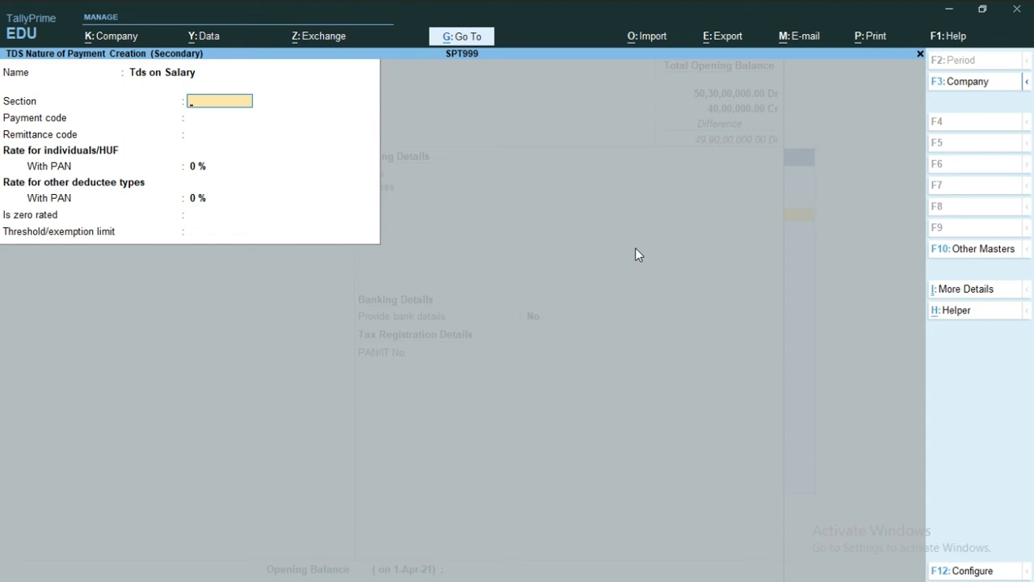
type("192")
key("Return")
type("B")
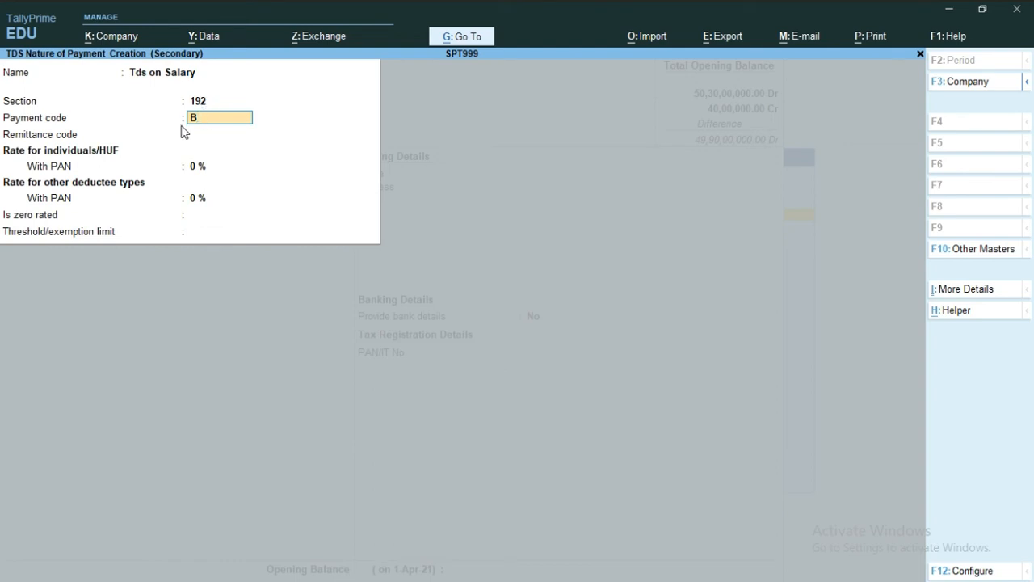
key("Return")
key("Return")
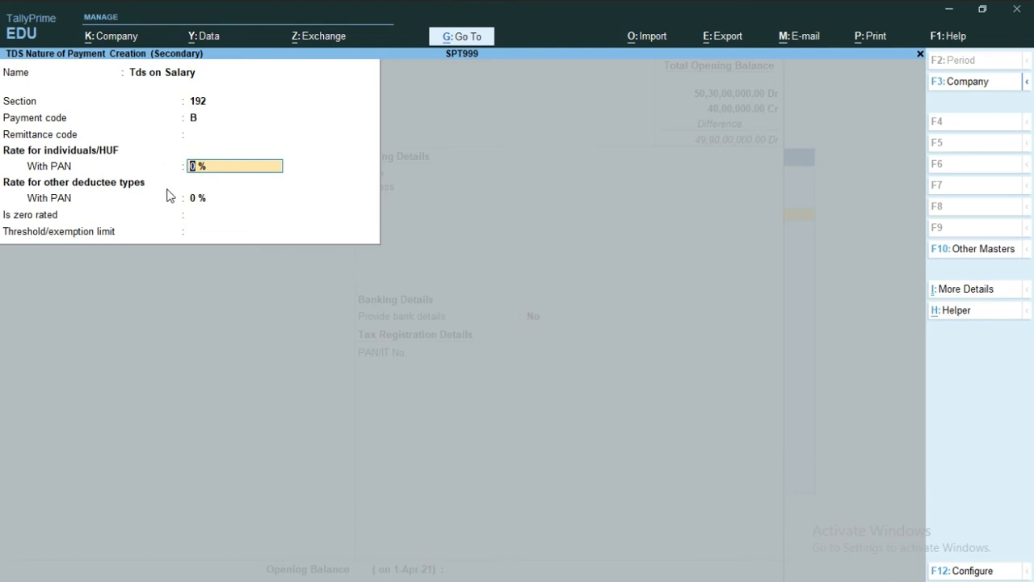
Step: Set the with-PAN rate to 10% for individuals/HUF and for other deductee types
type("10")
key("Return")
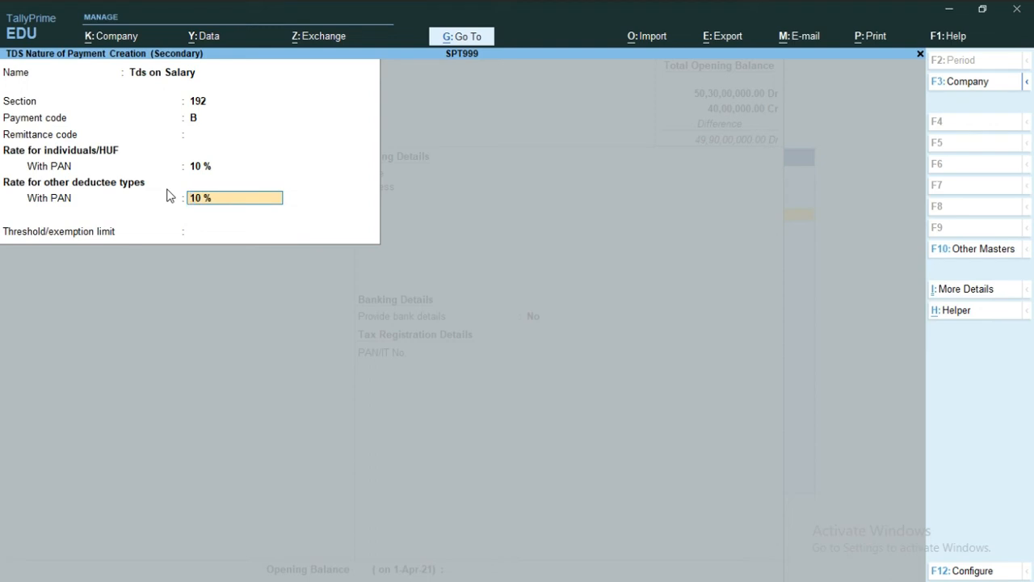
key("Return")
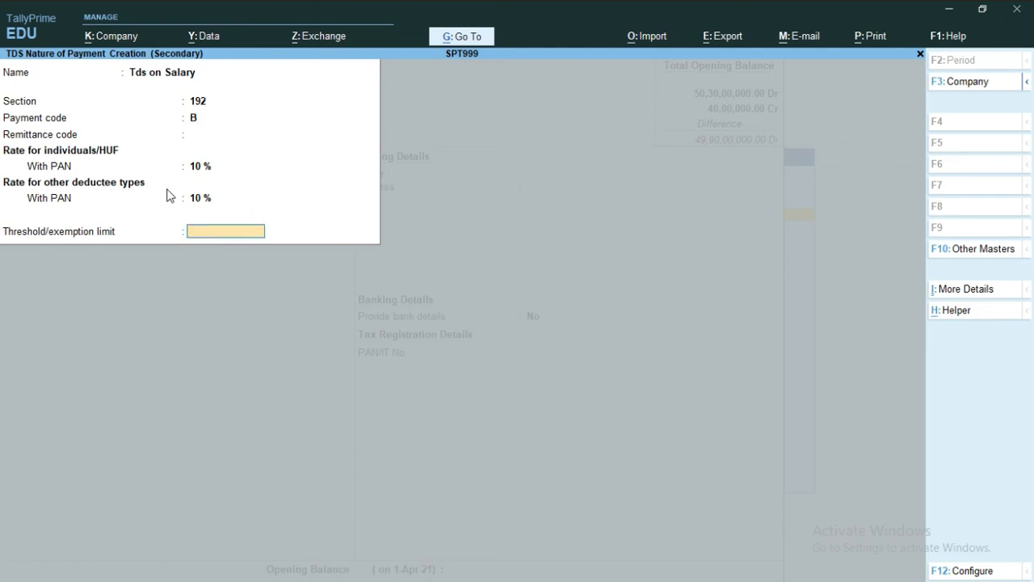
Step: Set the nature of payment's threshold limit to 30000 and save it together with the TDS on Salary ledger
type("30000")
key("Return")
key("Return")
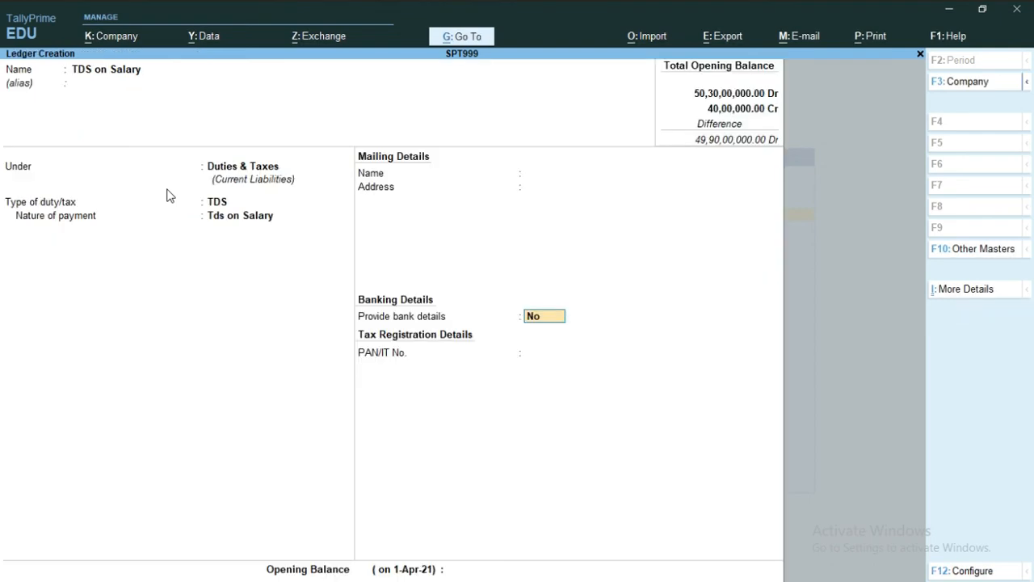
key("Return")
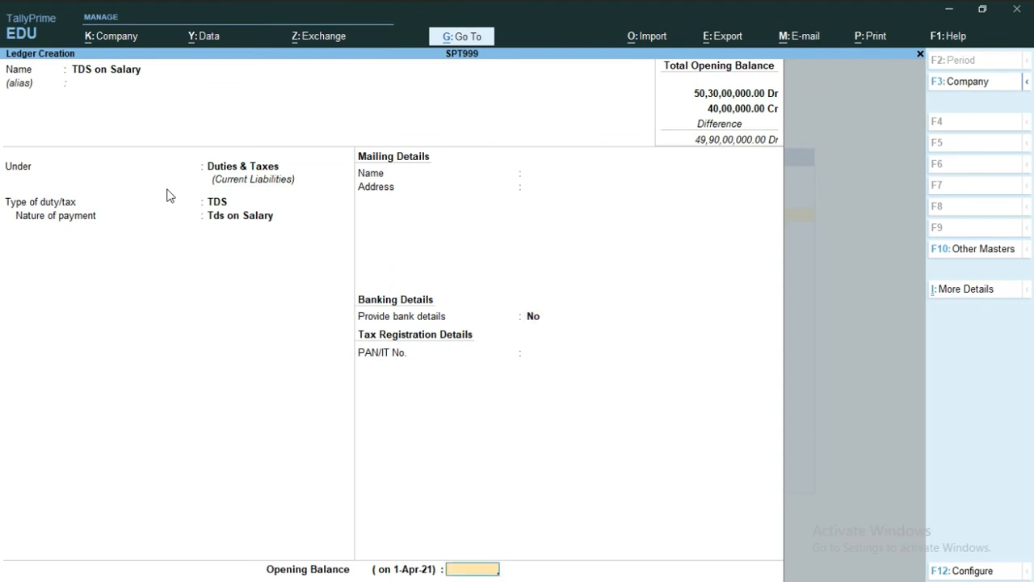
key("Return")
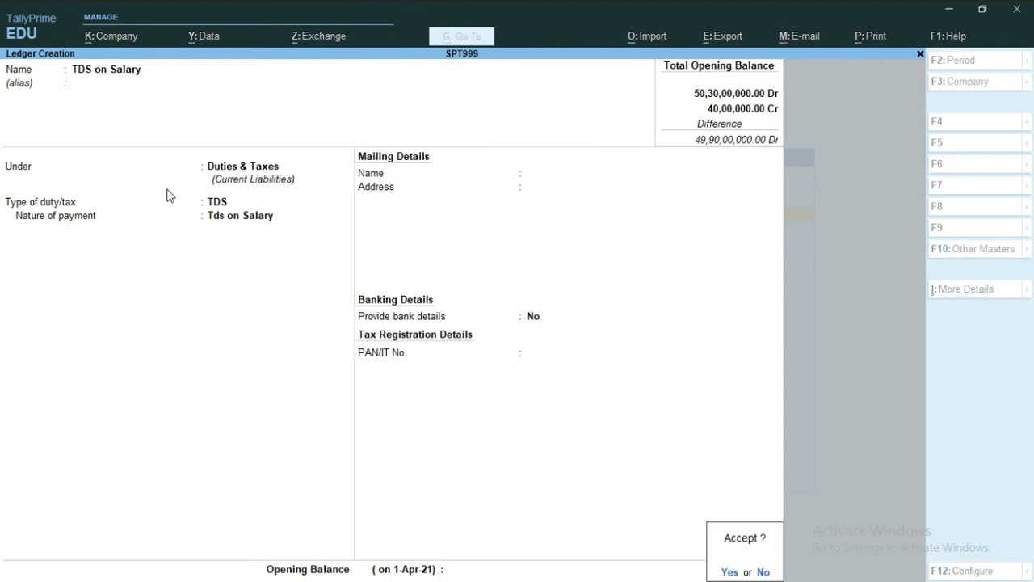
key("Return")
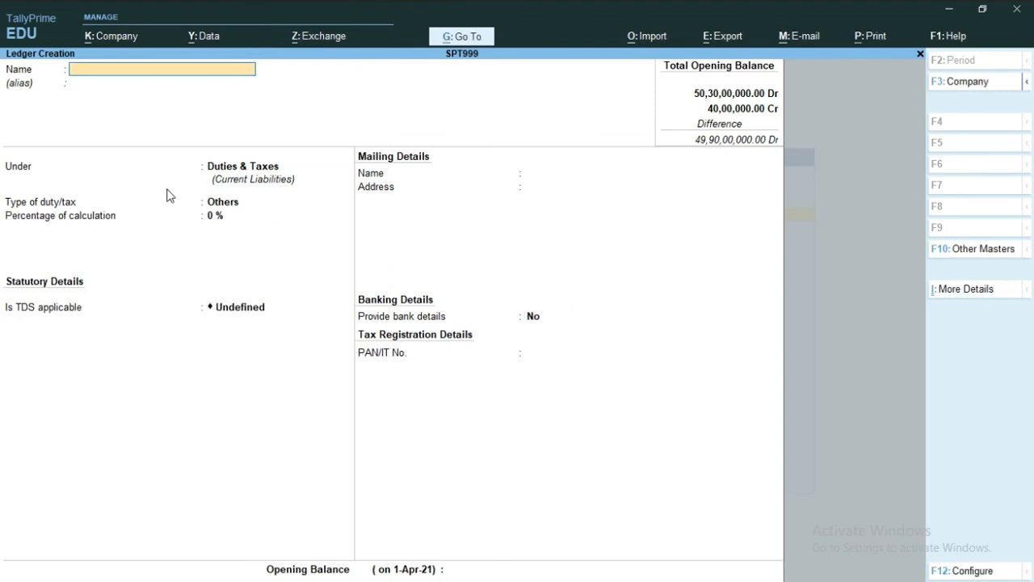
Step: Start a new ledger named Mr A under Sundry Creditors
type("Mr A")
key("Return")
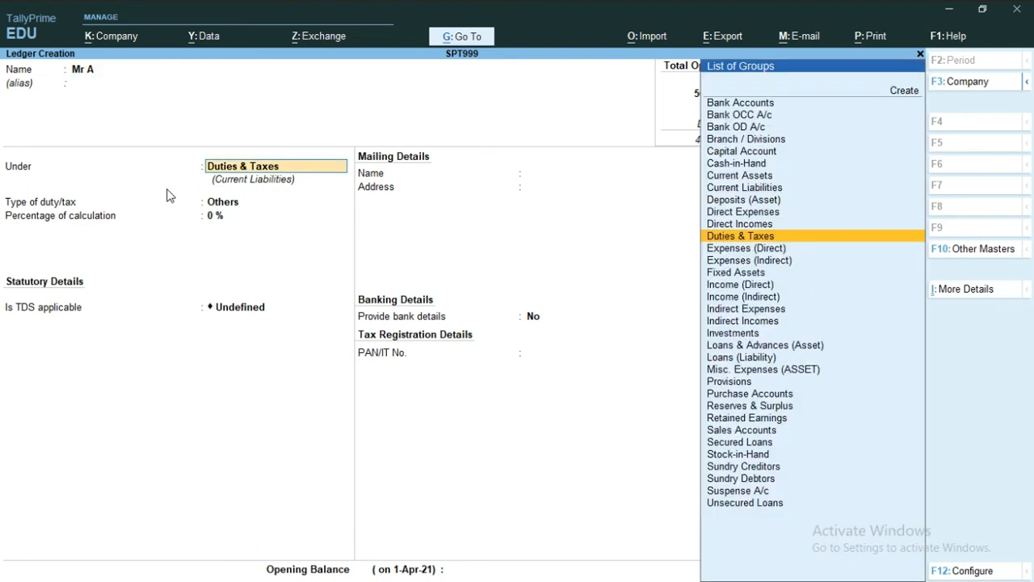
type("Sund")
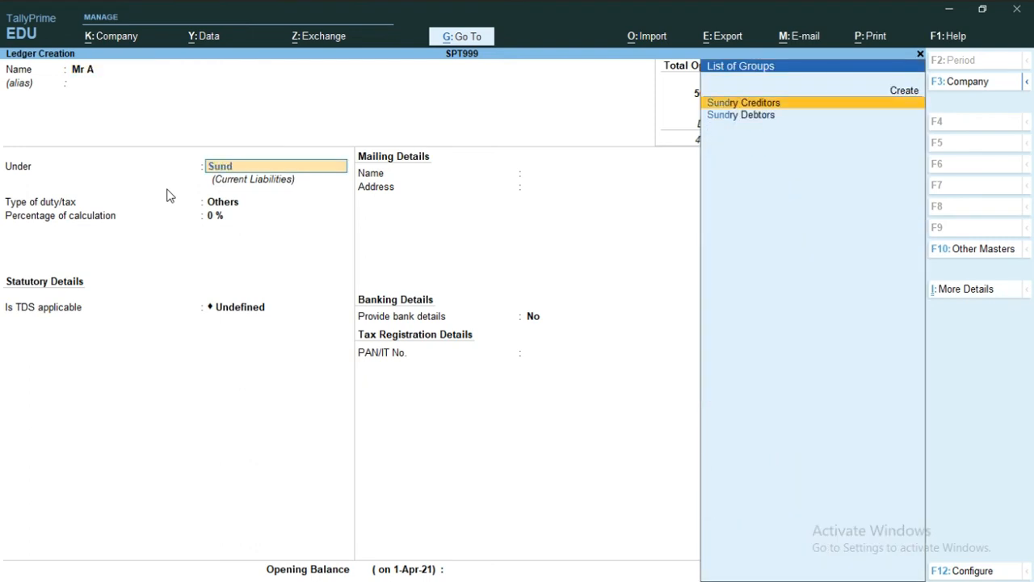
key("Return")
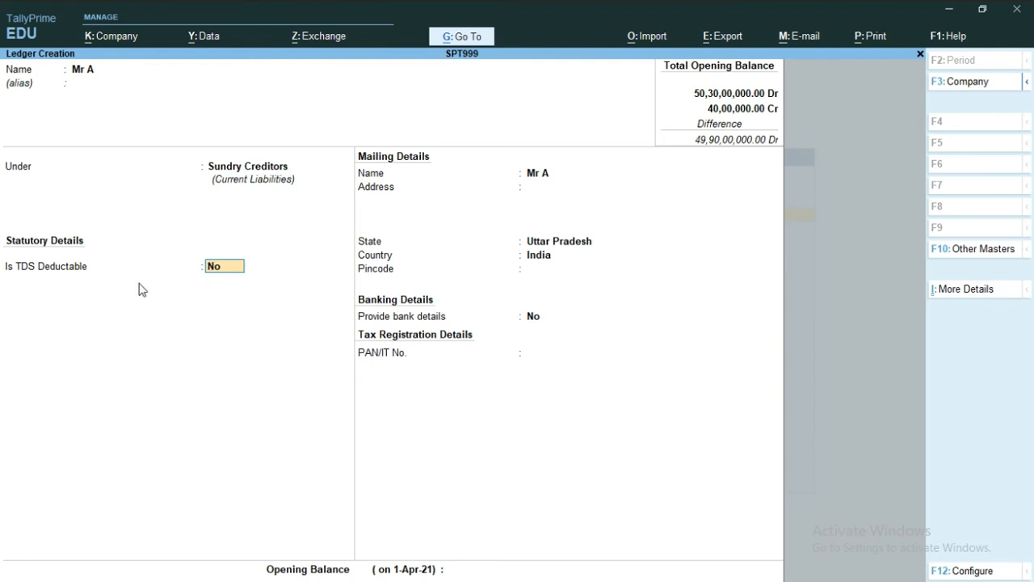
Step: Make the Mr A ledger TDS deductable as Individual/HUF - Resident, with TDS deducted in the same voucher
type("y")
key("Return")
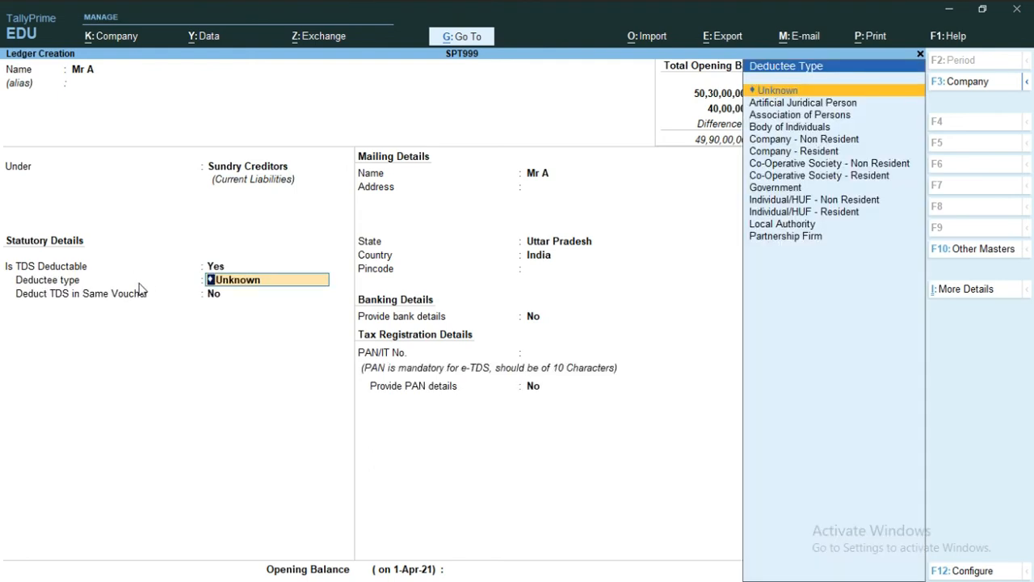
key("Down")
key("Down")
key("Down")
key("Down")
key("Down")
key("Down")
key("Down")
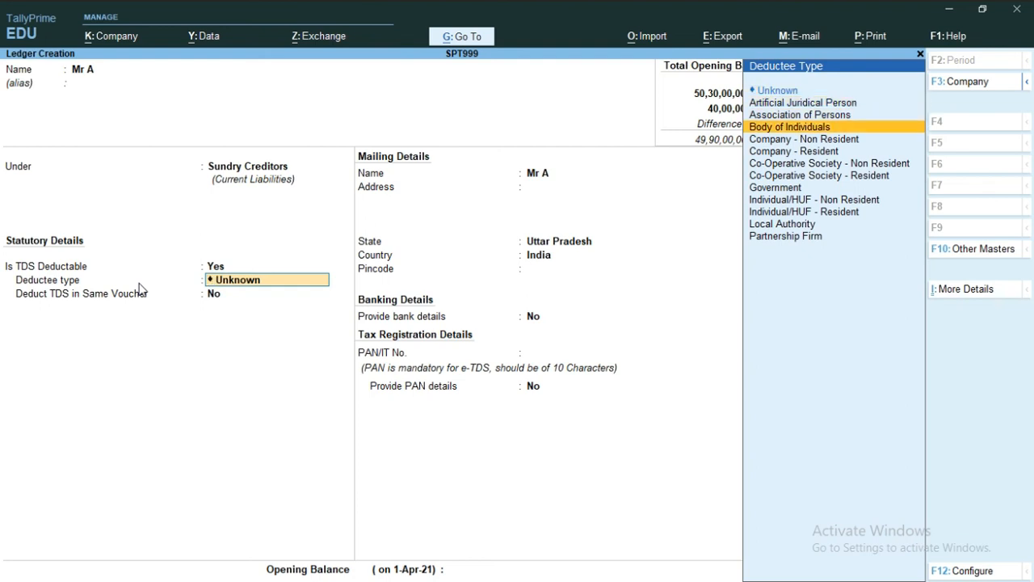
key("Down")
key("Down")
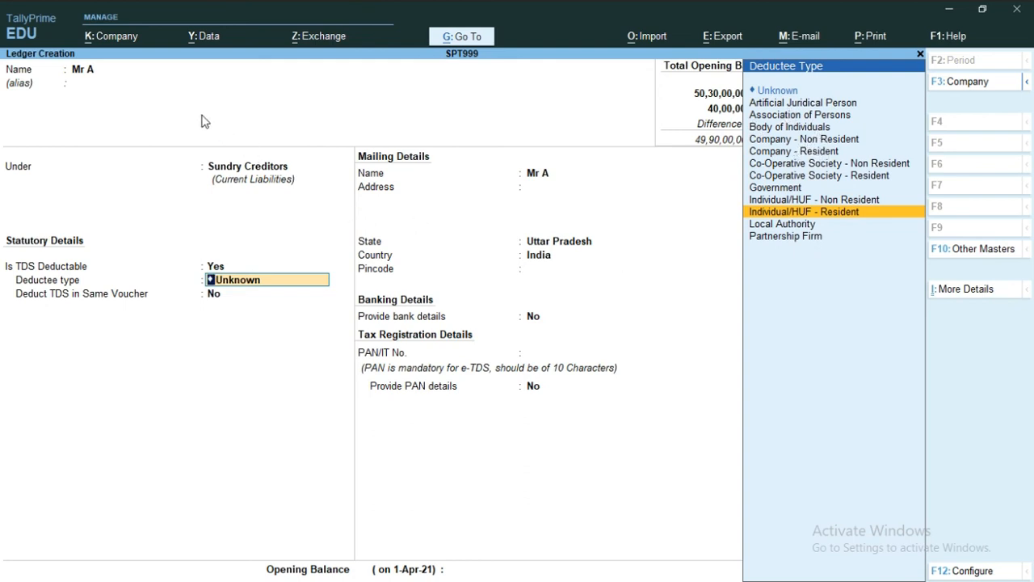
left_click(804, 212)
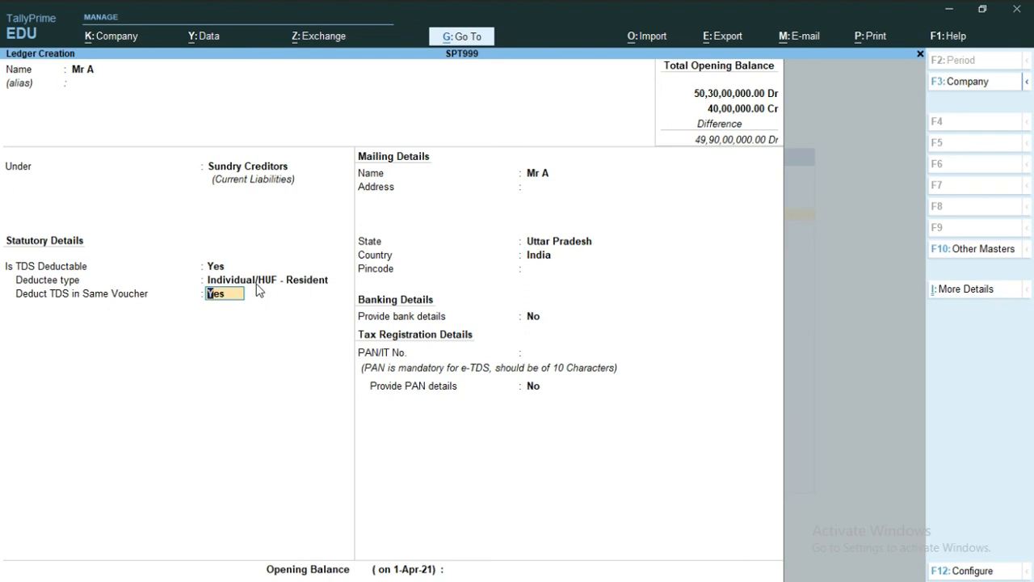
Step: Leave the remaining details of the Mr A ledger at their existing values and save it
key("Return")
key("Return")
key("Return")
key("Return")
key("Return")
key("Return")
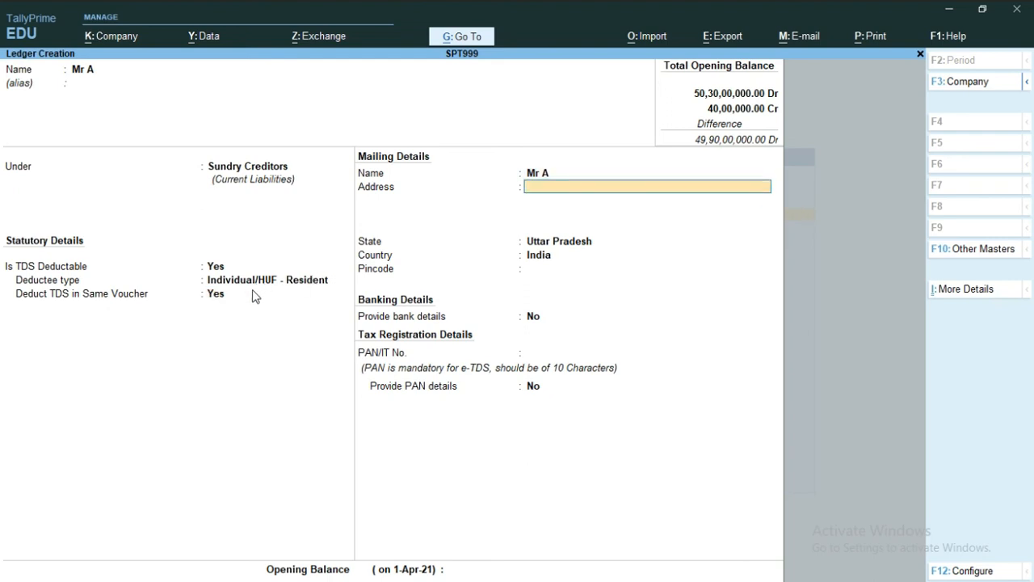
key("ctrl+a")
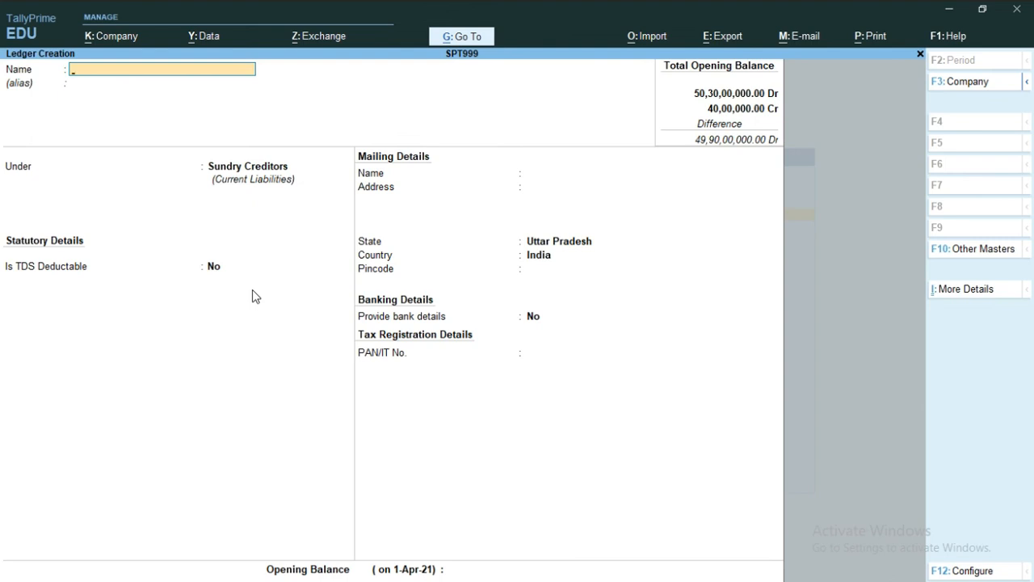
Step: Start a new ledger named Salary under Indirect Expenses, with Not Applicable as the type of ledger
type("Salary")
key("Return")
type("indi")
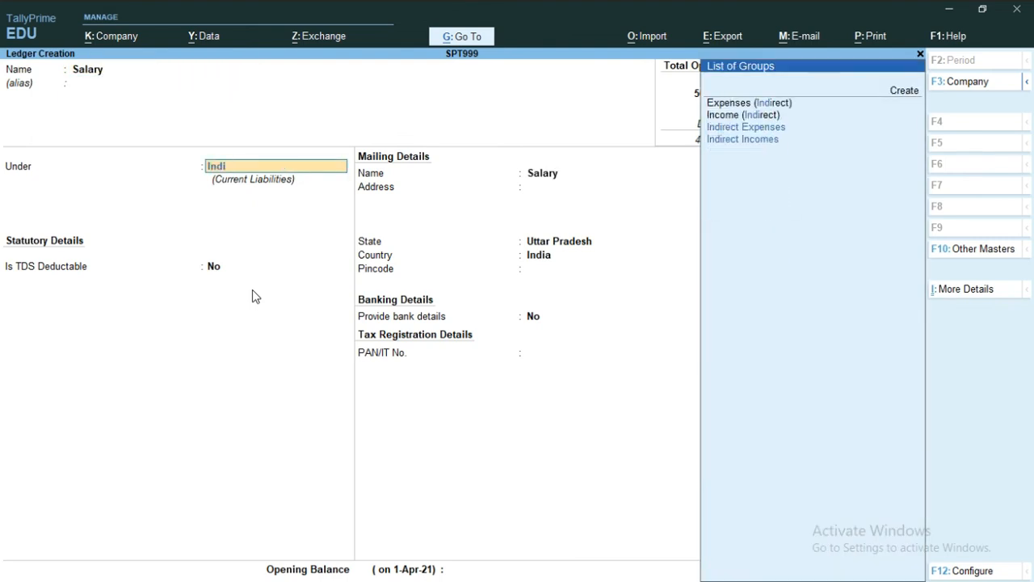
key("Down")
key("Down")
key("Return")
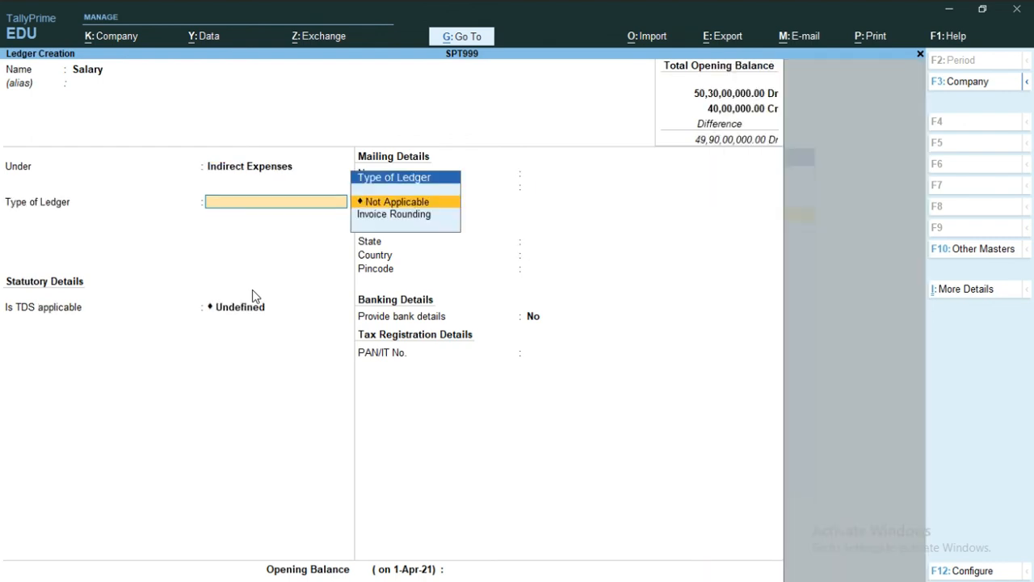
key("Return")
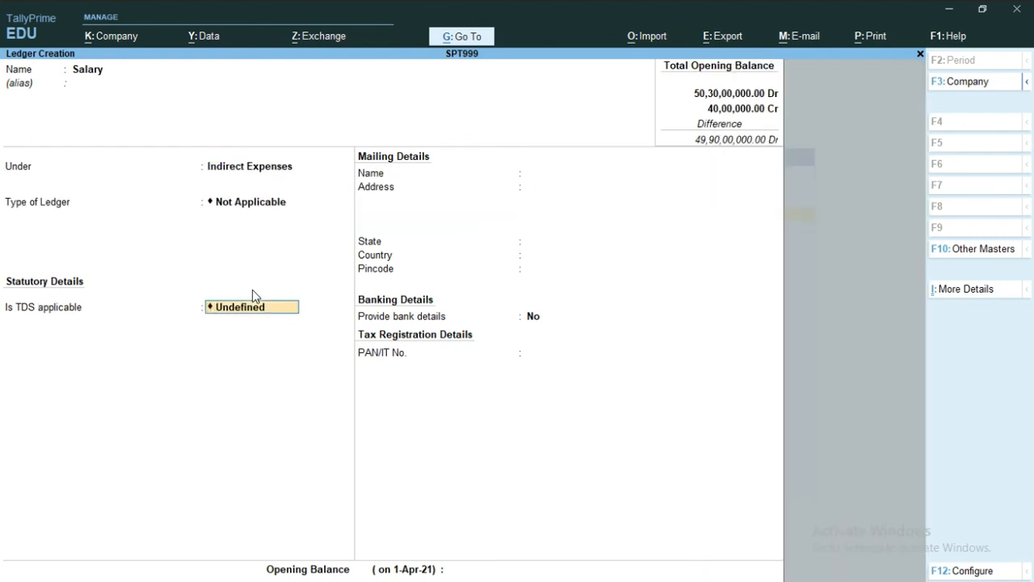
Step: Make TDS applicable to the Salary ledger with Tds on Salary as the nature of payment, and save it
key("BackSpace")
key("Down")
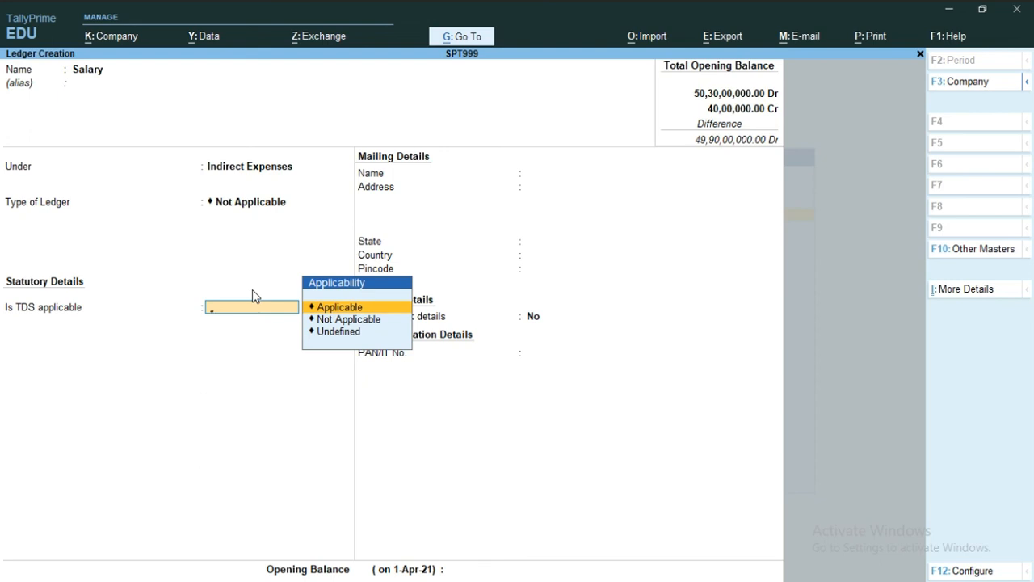
key("Return")
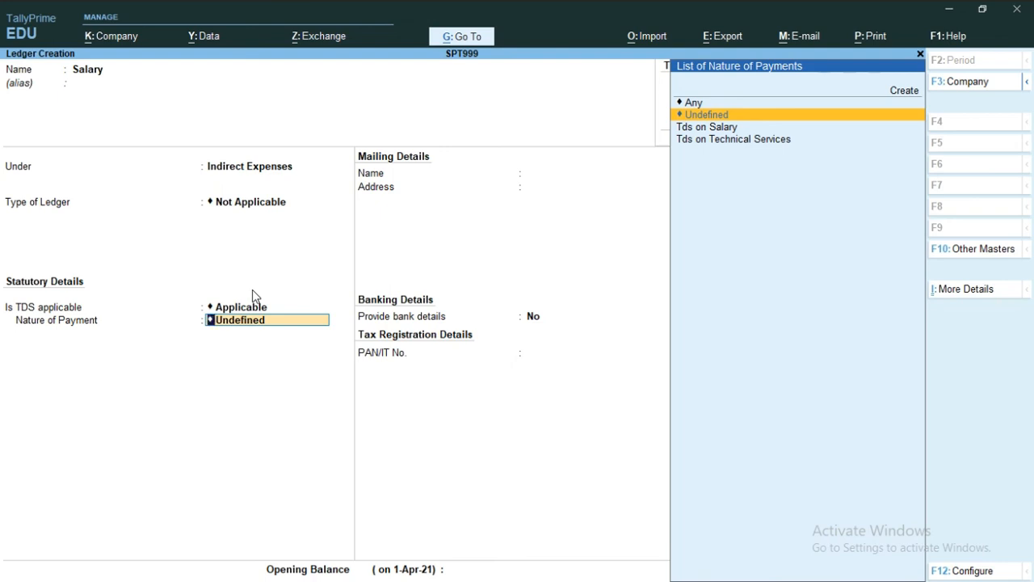
key("Down")
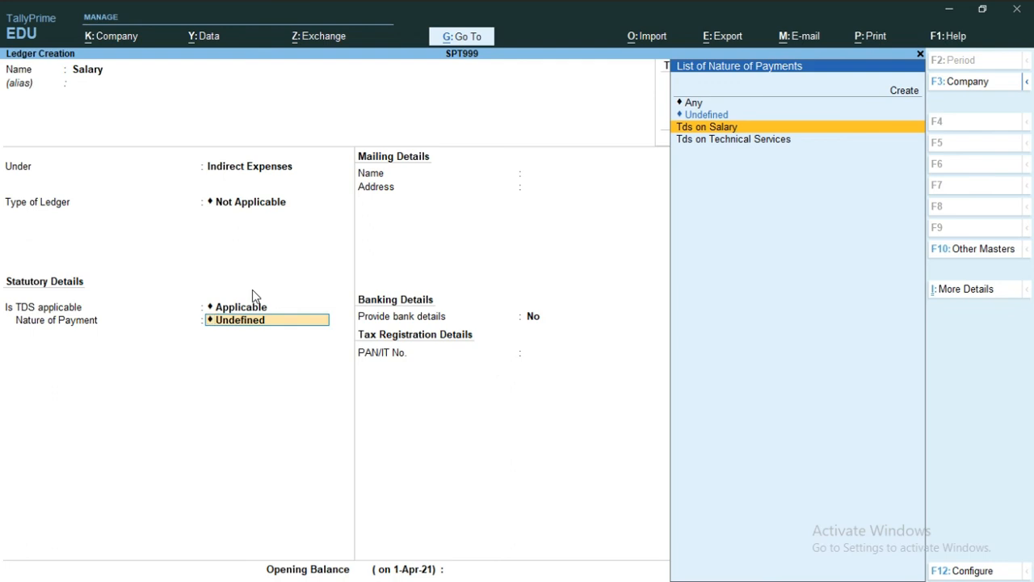
key("Return")
key("Return")
key("Return")
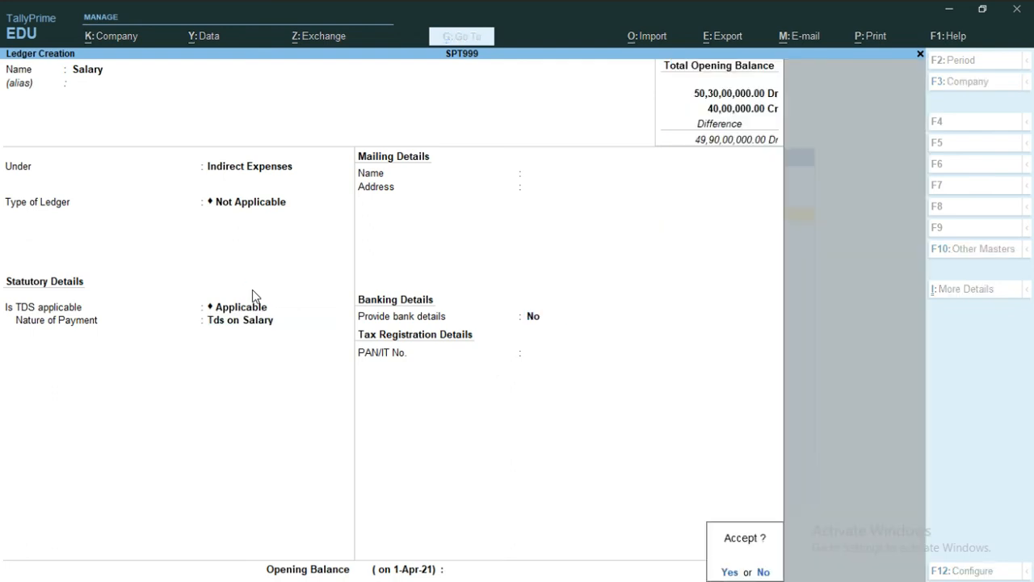
key("Return")
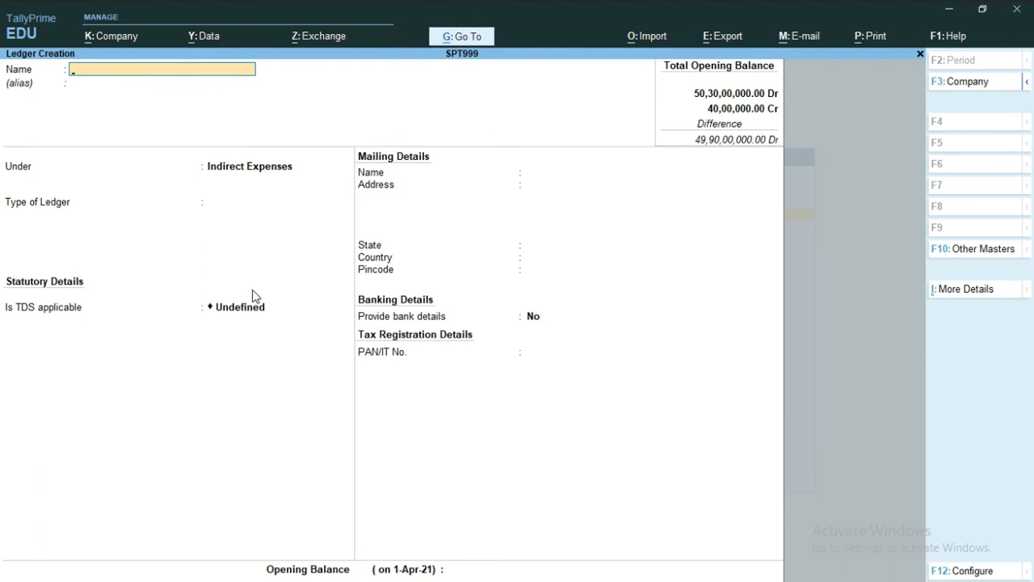
Step: Leave ledger creation and open a new journal voucher
key("Escape")
key("Escape")
key("Down")
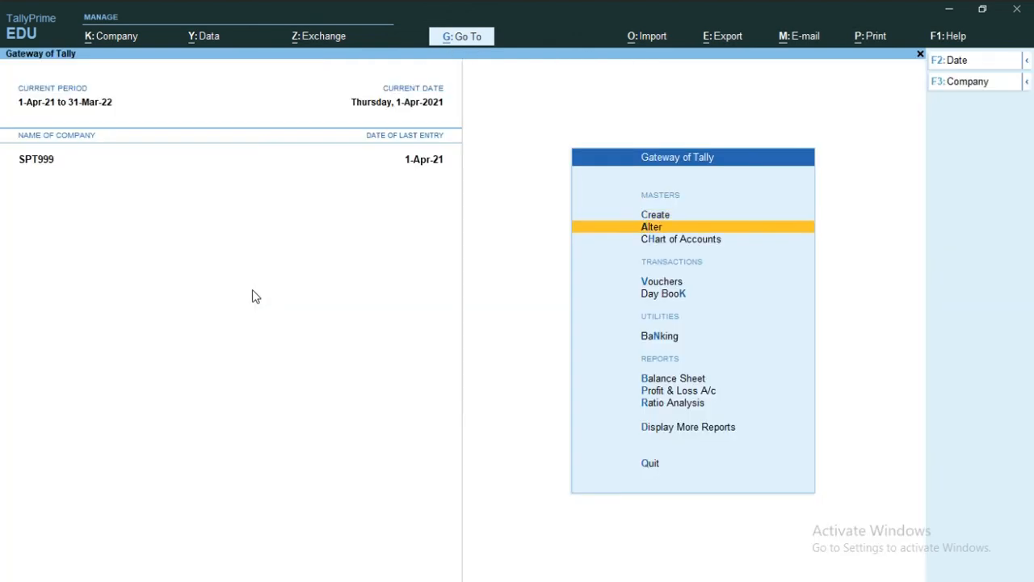
key("Down")
key("Down")
key("Return")
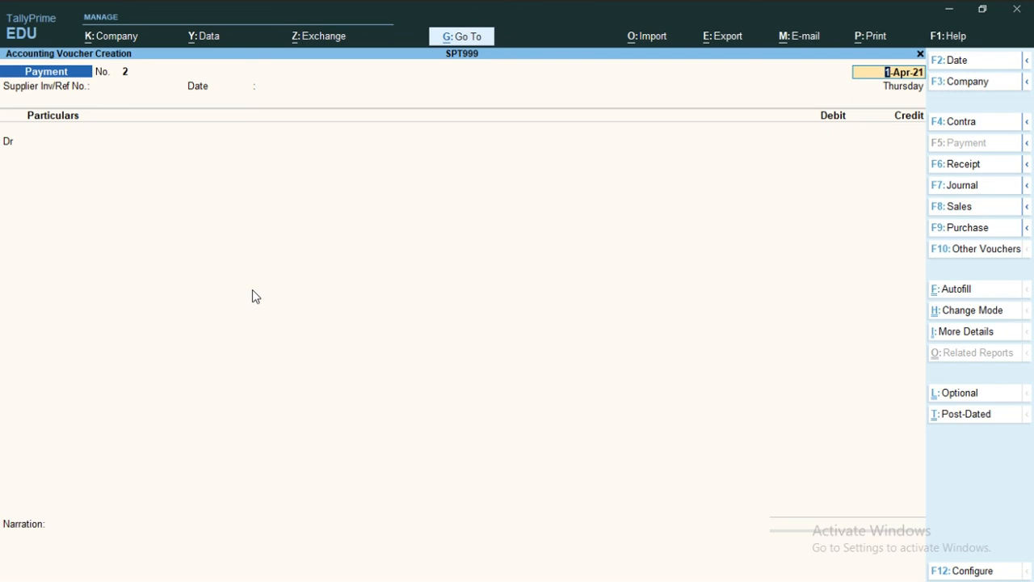
key("F7")
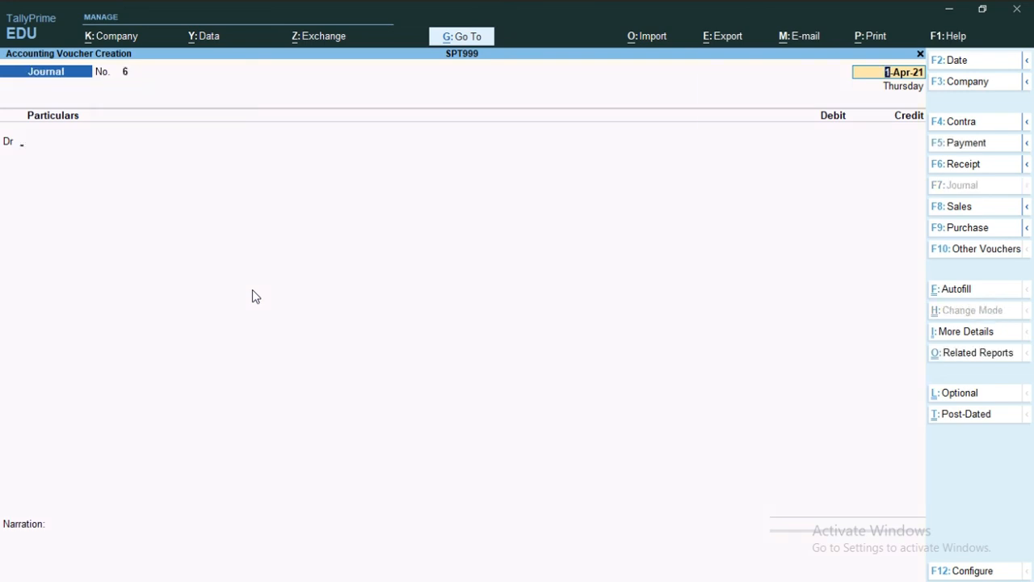
Step: Keep the journal's existing date and debit the Salary ledger with 32000
key("Return")
type("Salary")
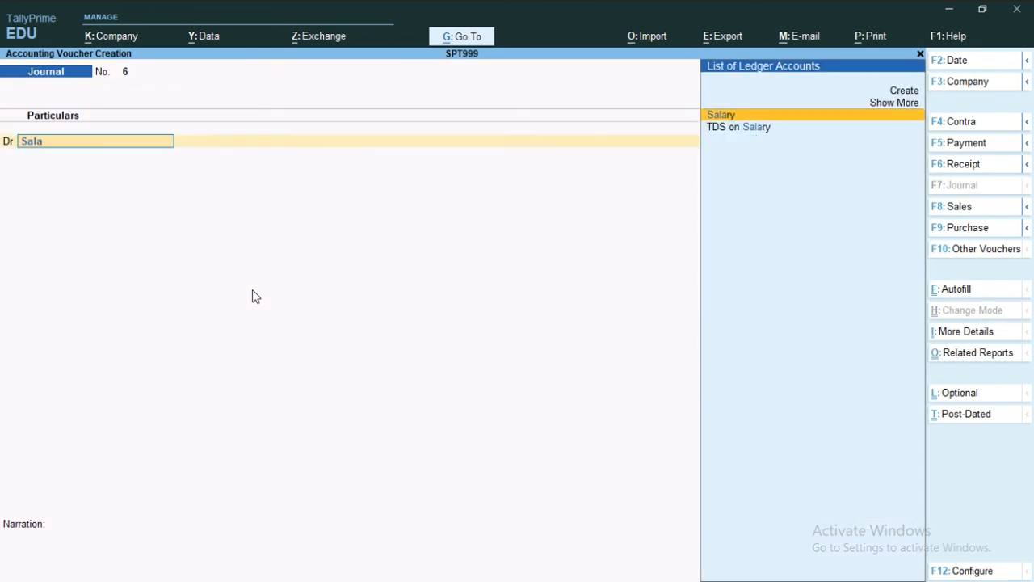
key("Return")
type("32000")
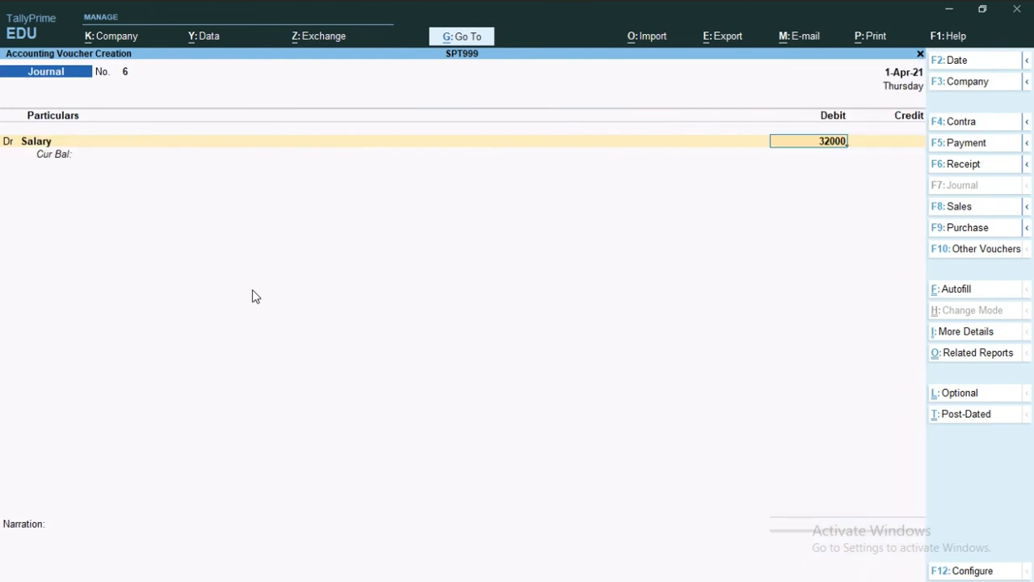
key("Return")
Step: Credit the Mr A ledger with 32000 and save the journal voucher without a narration
key("Return")
type("Mr")
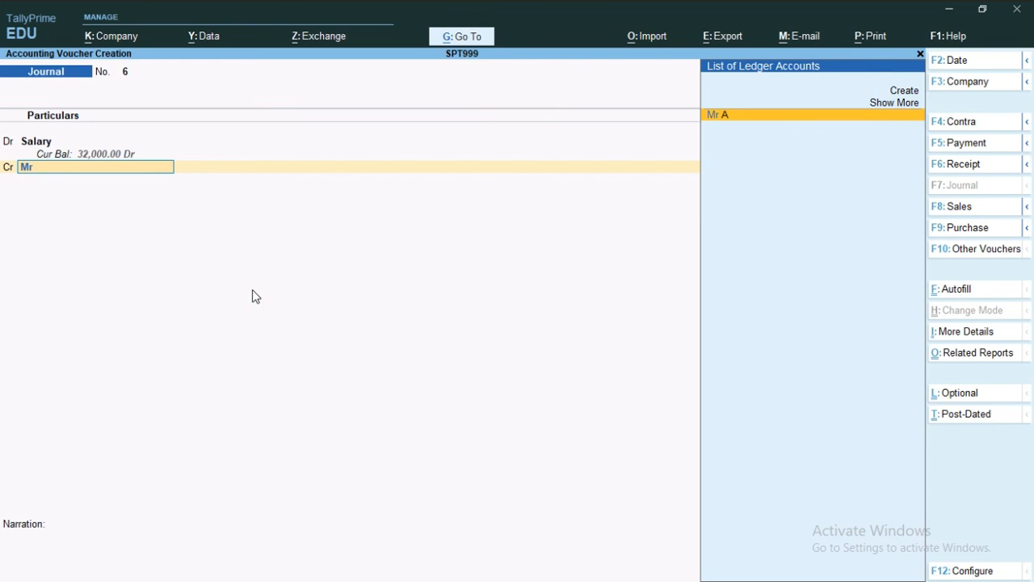
key("Return")
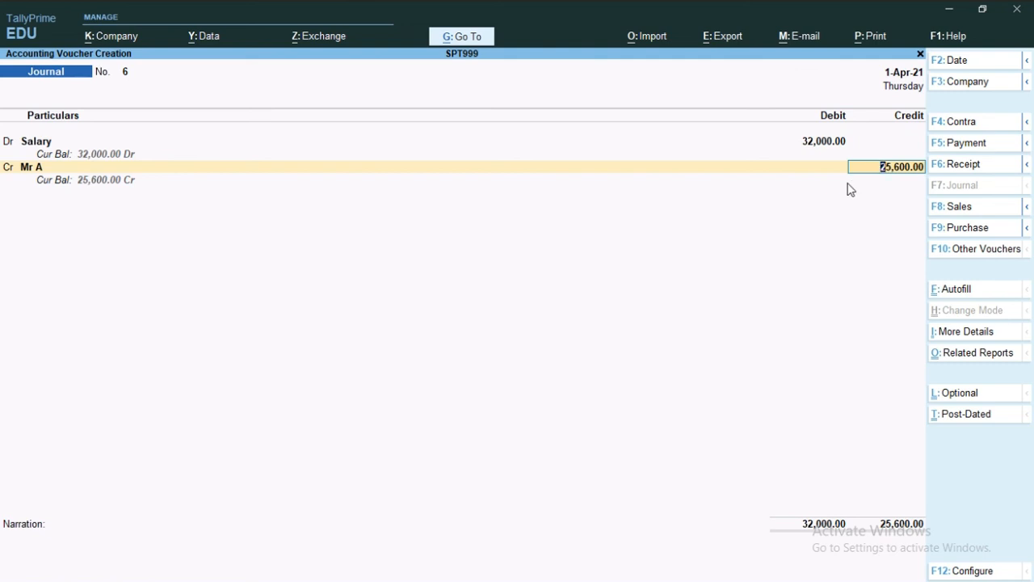
type("32000")
key("Return")
key("Return")
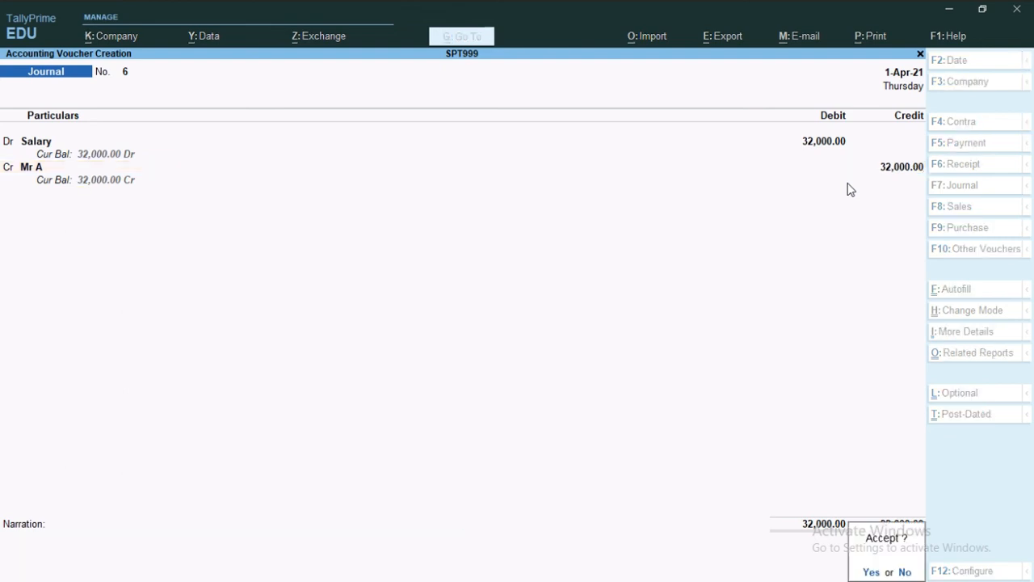
key("Return")
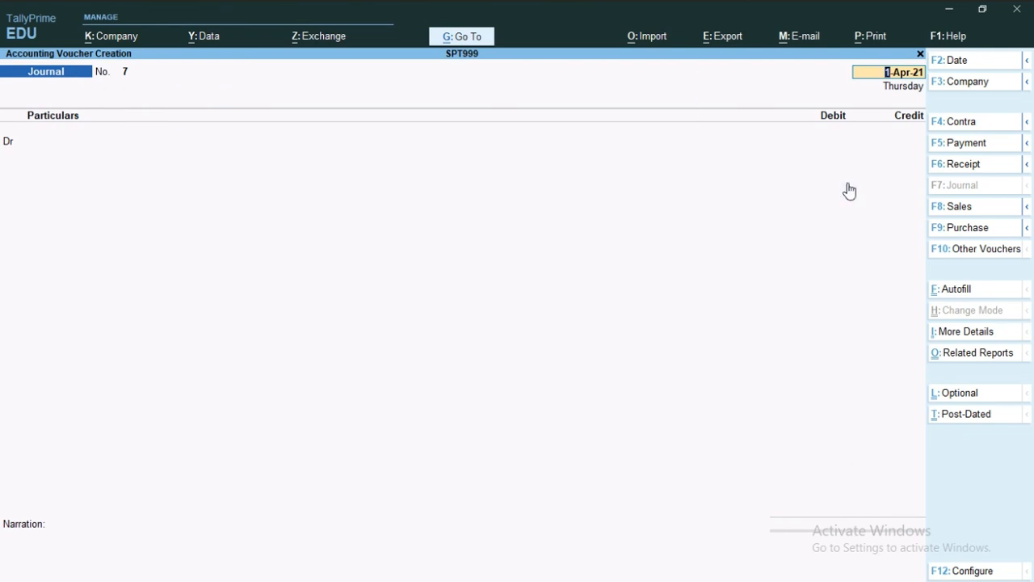
Step: Keep the new journal voucher's date and select Mr A as its debit ledger
key("Return")
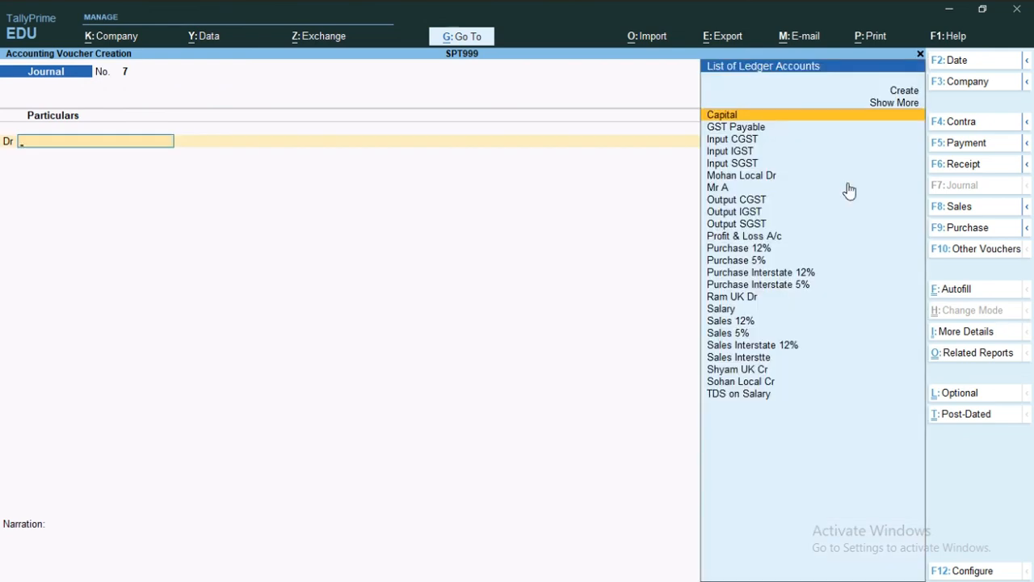
type("Mr")
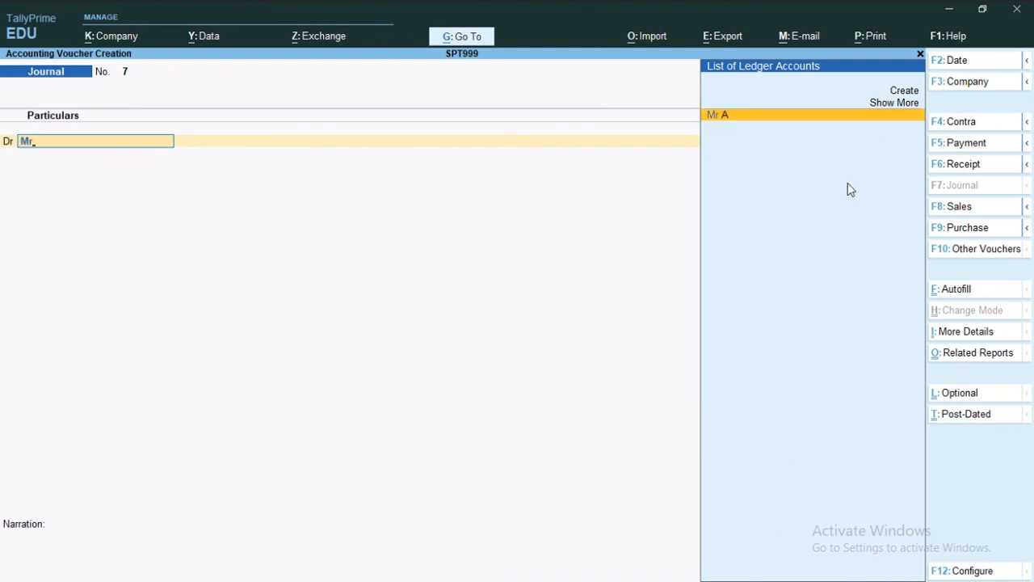
key("Return")
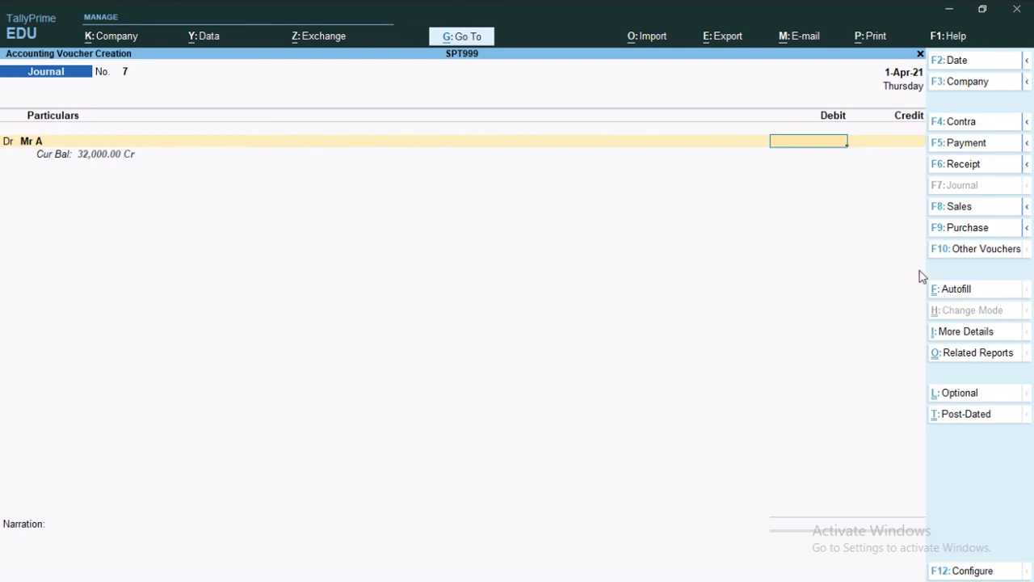
Step: Autofill the journal as a TDS Deduction till 1-Apr-21 for Mr A, with Tds on Salary as nature of payment and TDS on Salary as duty ledger
left_click(956, 291)
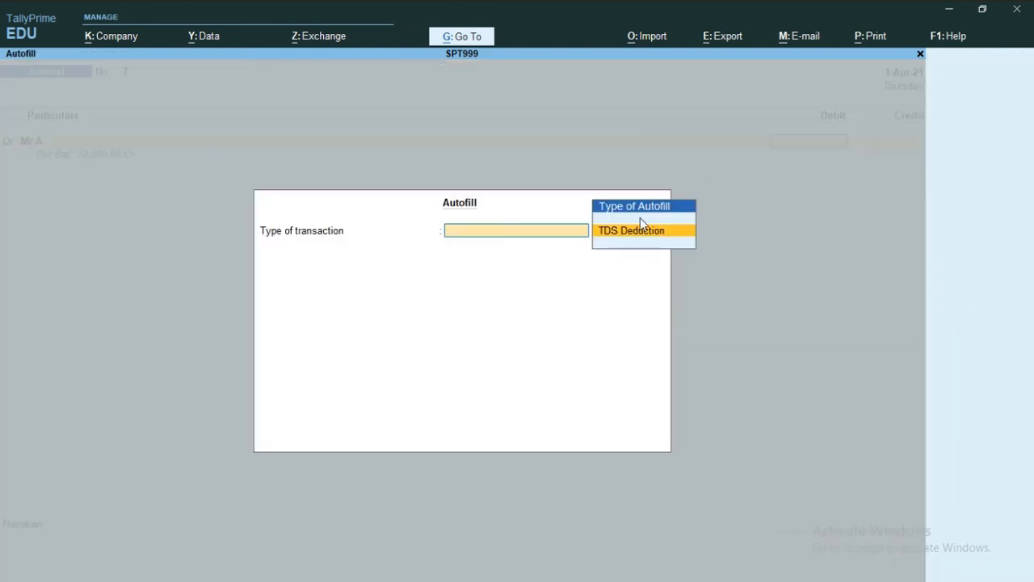
key("Return")
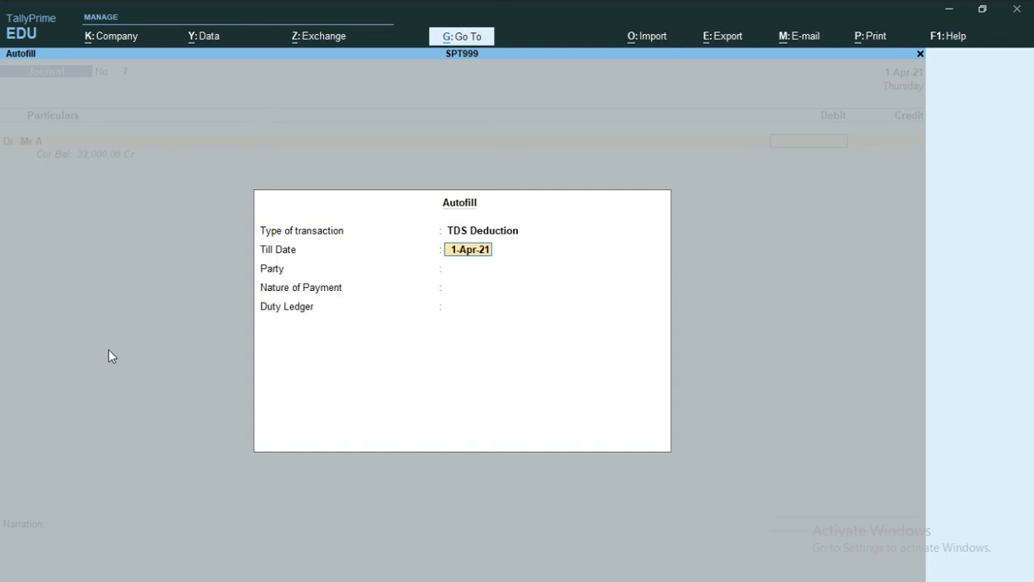
key("Return")
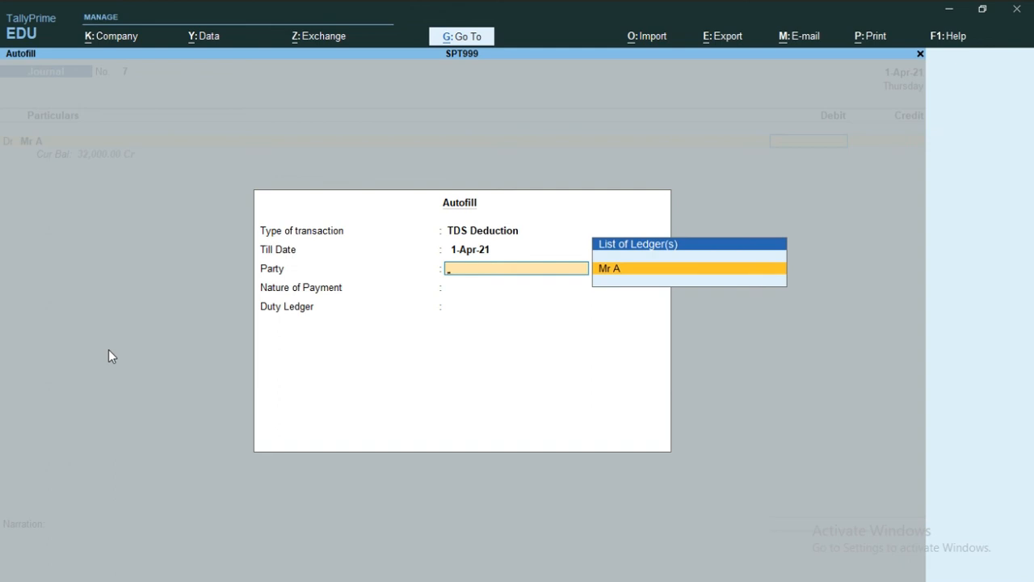
key("Return")
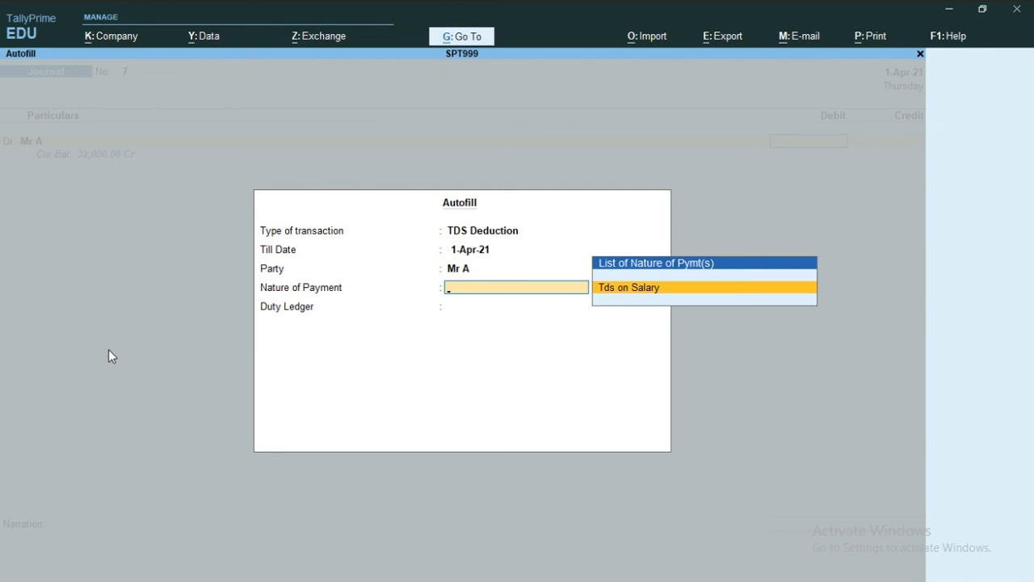
key("Return")
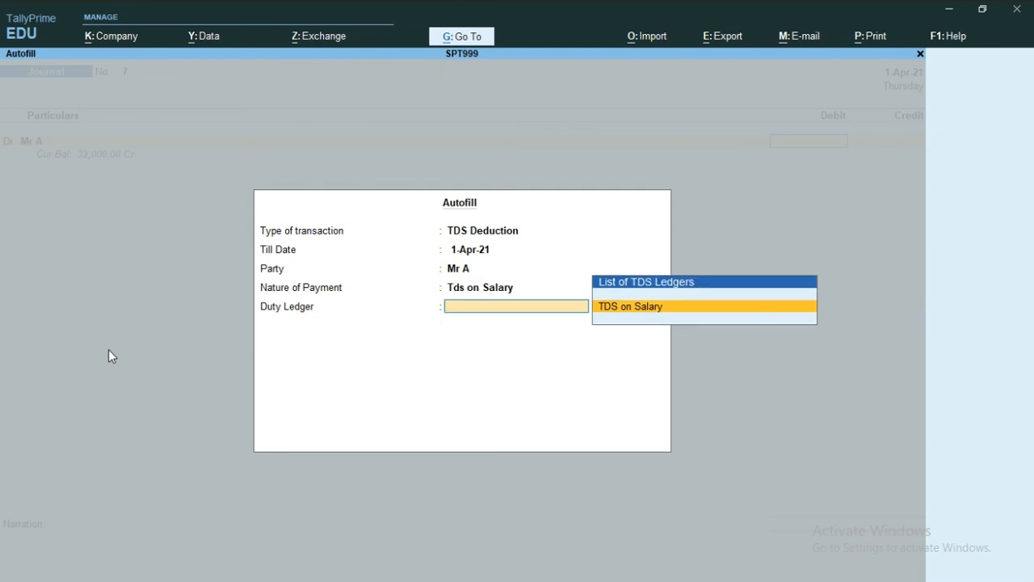
key("Return")
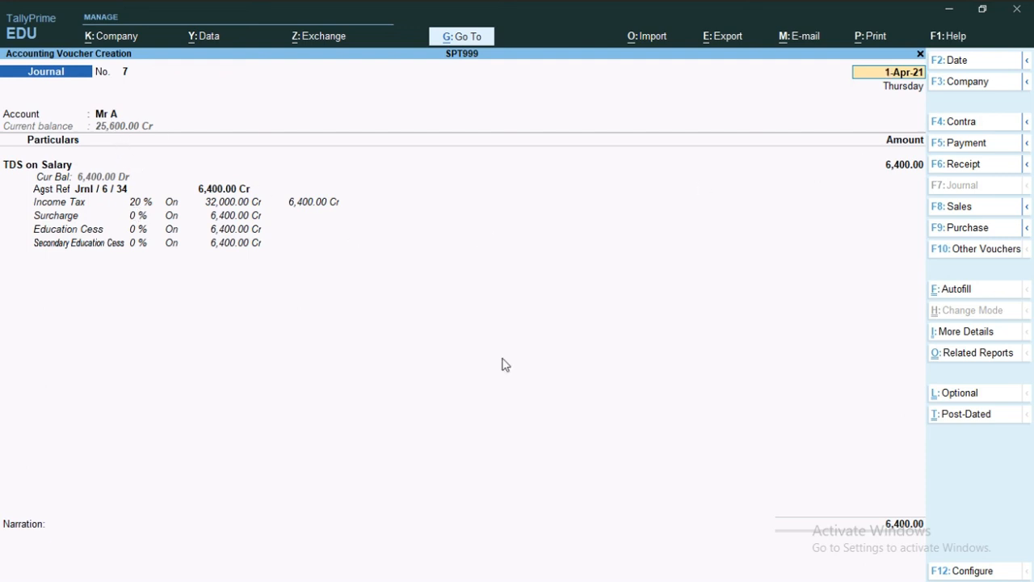
Step: Accept and save the TDS deduction journal voucher without a narration
key("ctrl+a")
key("Return")
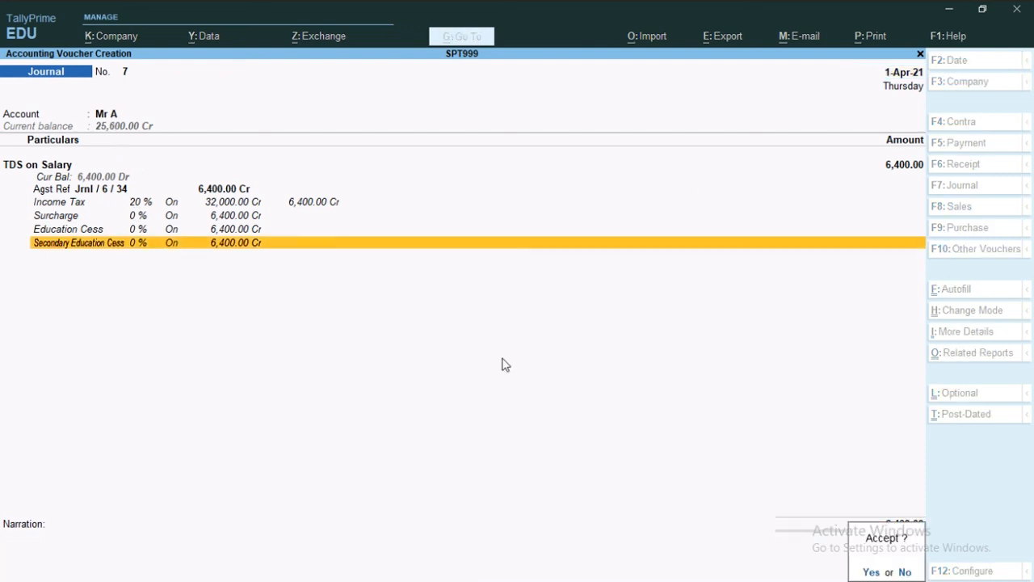
key("Return")
key("Return")
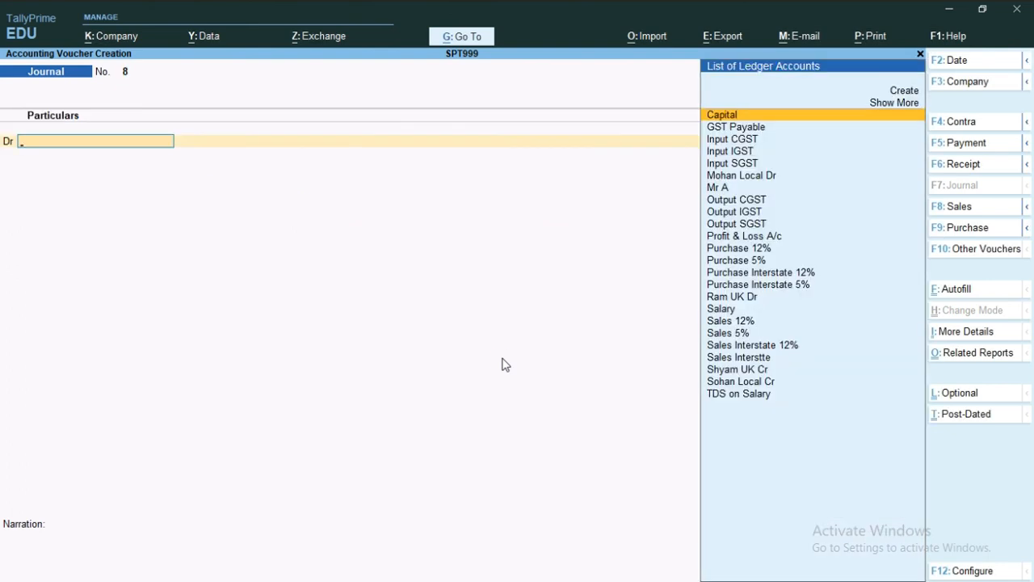
Step: Switch to a payment voucher, keep its date, leave the supplier reference blank, and debit the Mr A ledger with 25600
key("BackSpace")
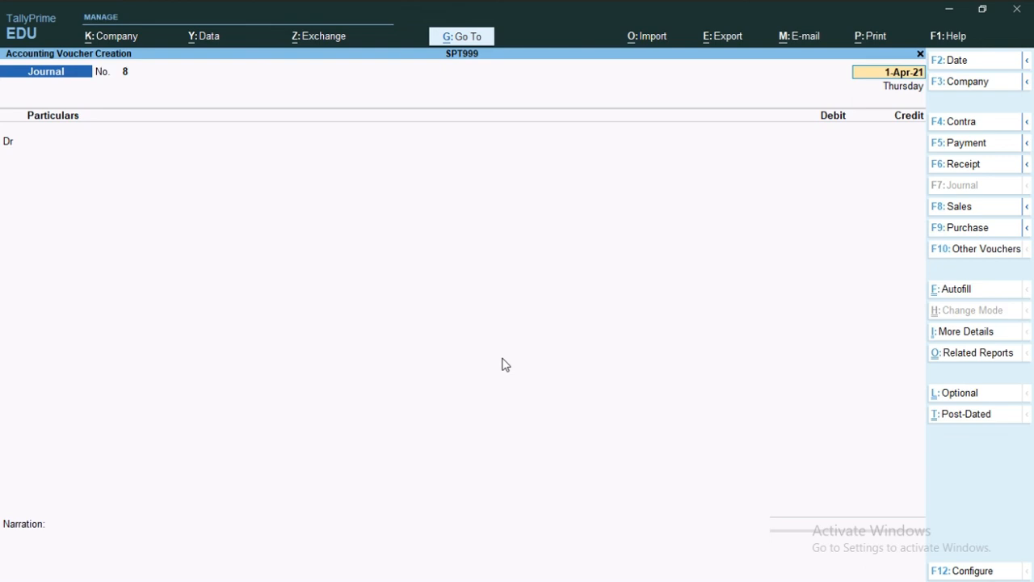
key("F5")
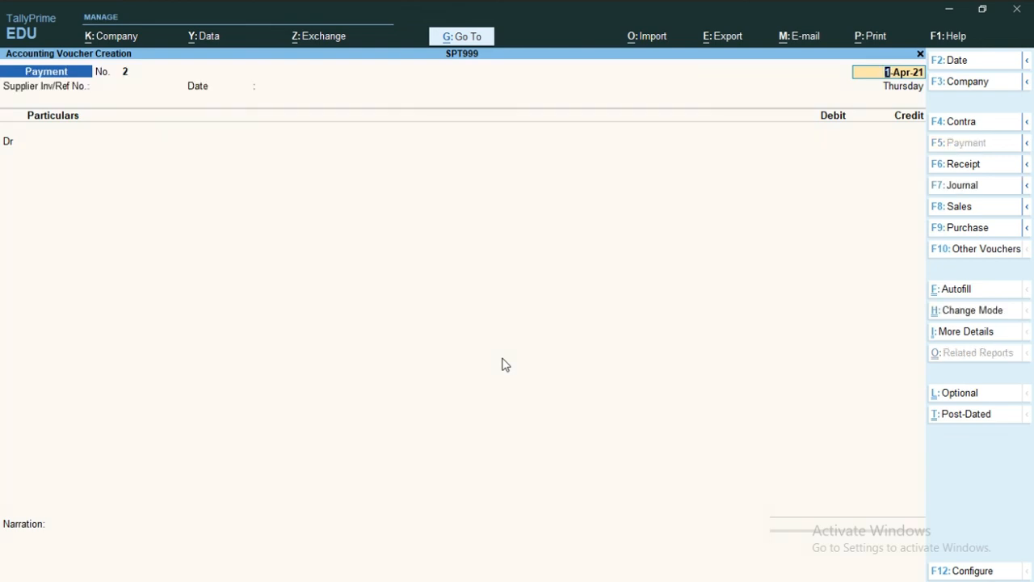
key("Return")
key("Return")
key("Return")
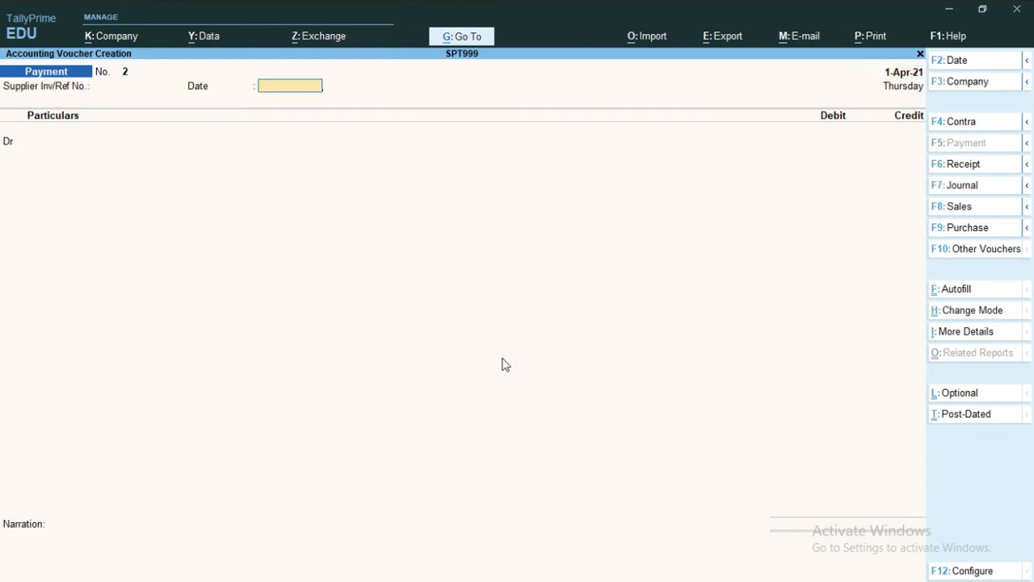
type("Mr")
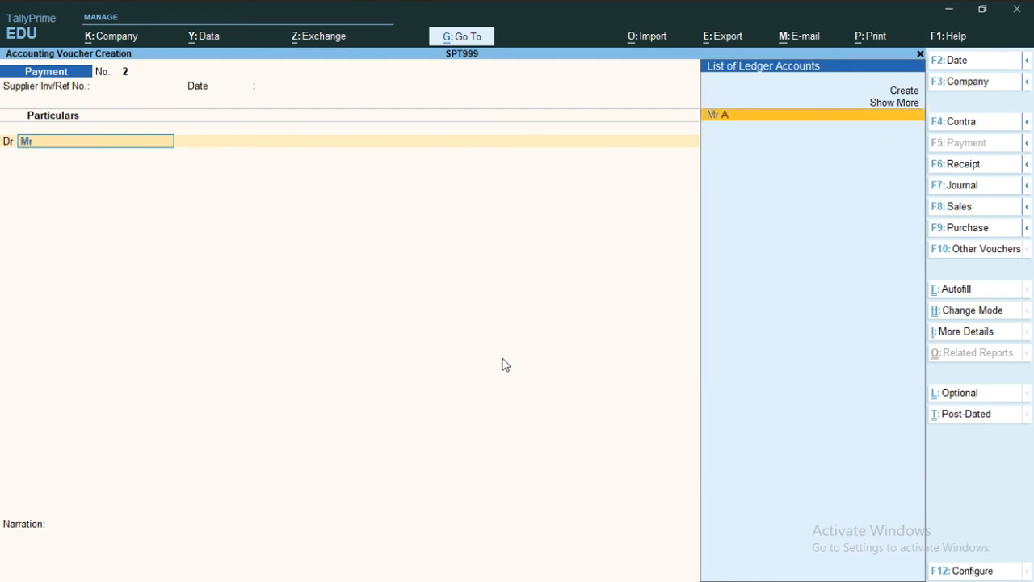
key("Return")
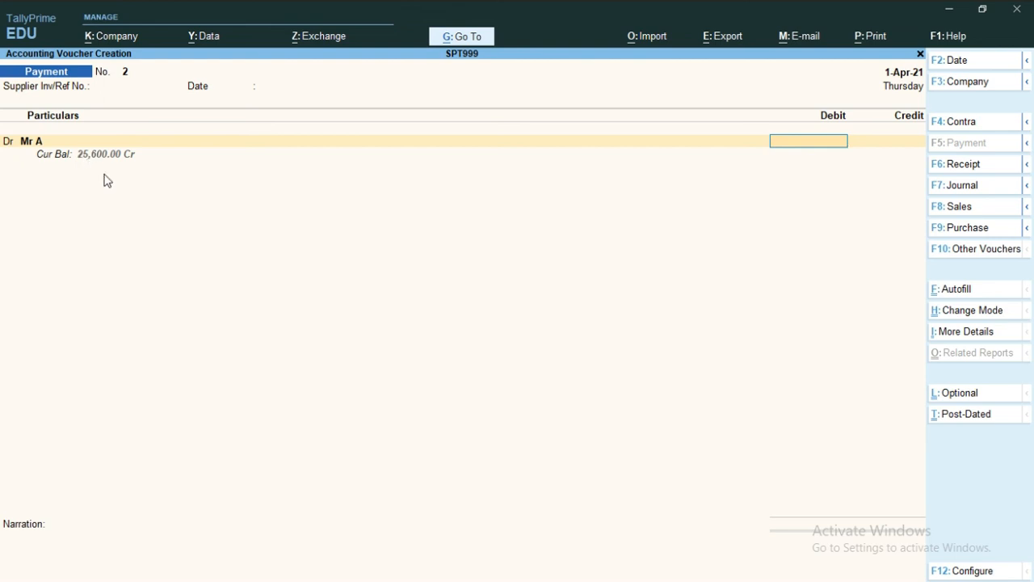
type("25600")
key("Return")
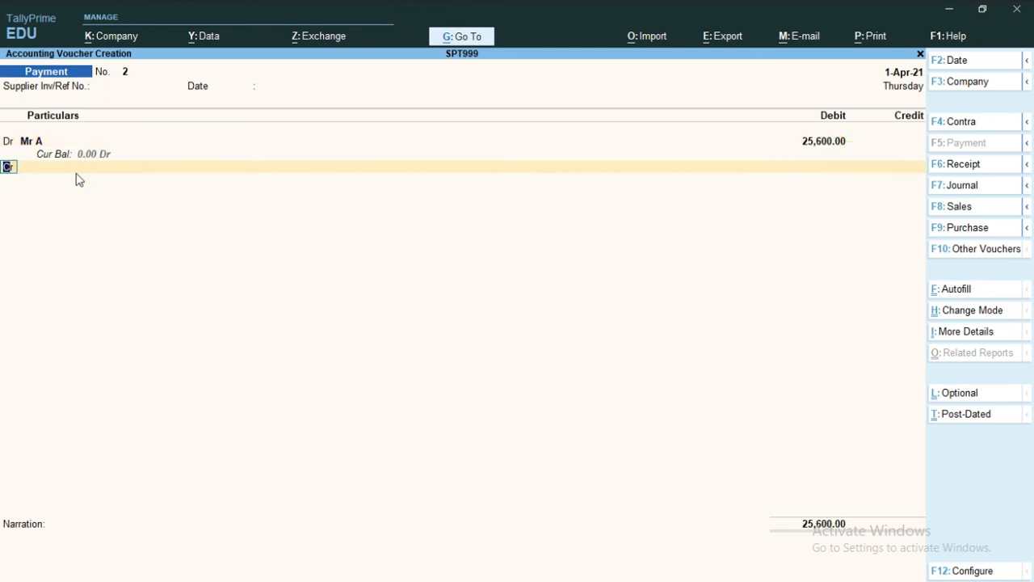
Step: Credit the Cash ledger with 25600 and save the payment voucher without a narration
key("Return")
type("Cash")
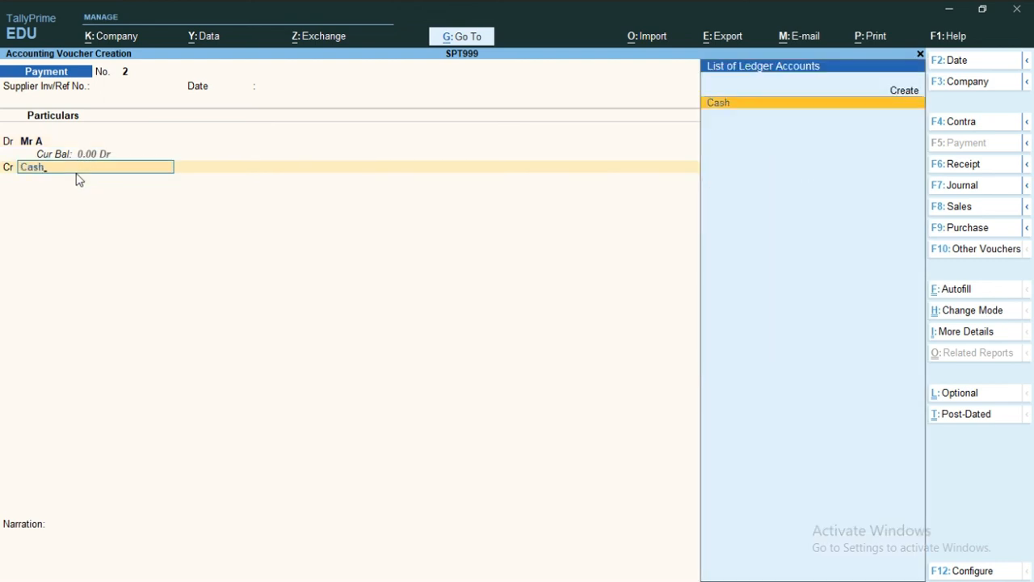
key("Return")
key("Return")
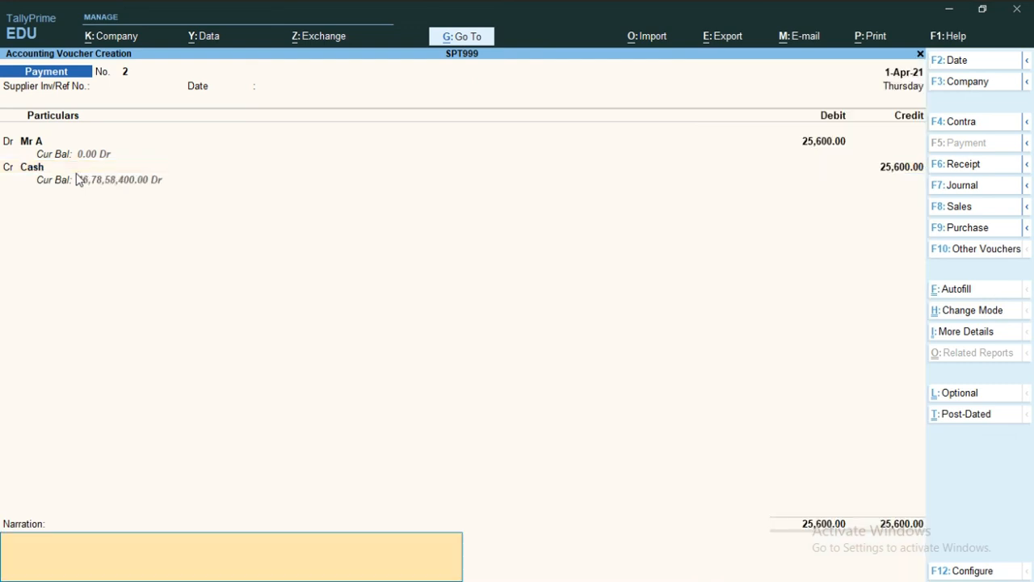
key("Return")
key("Return")
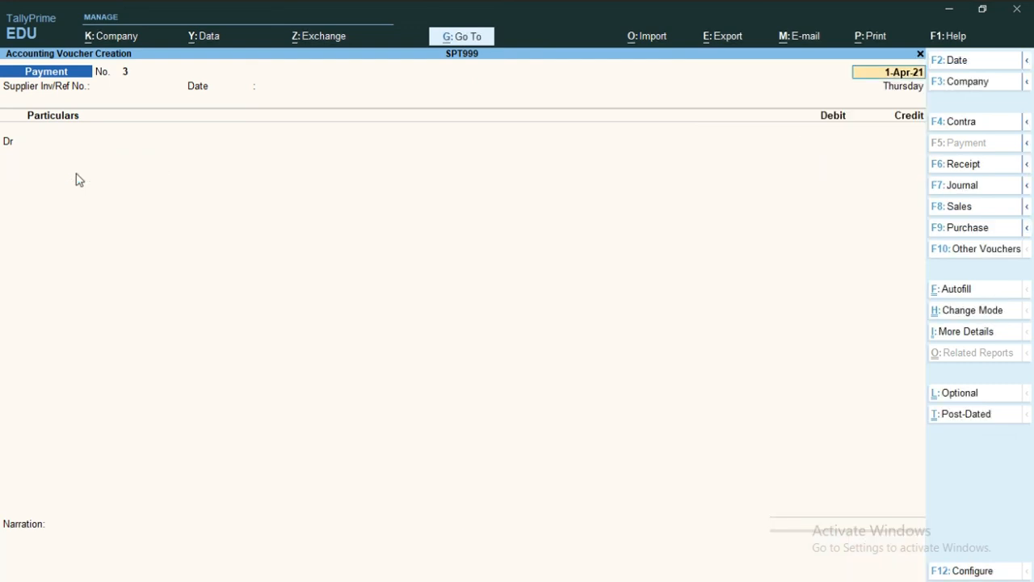